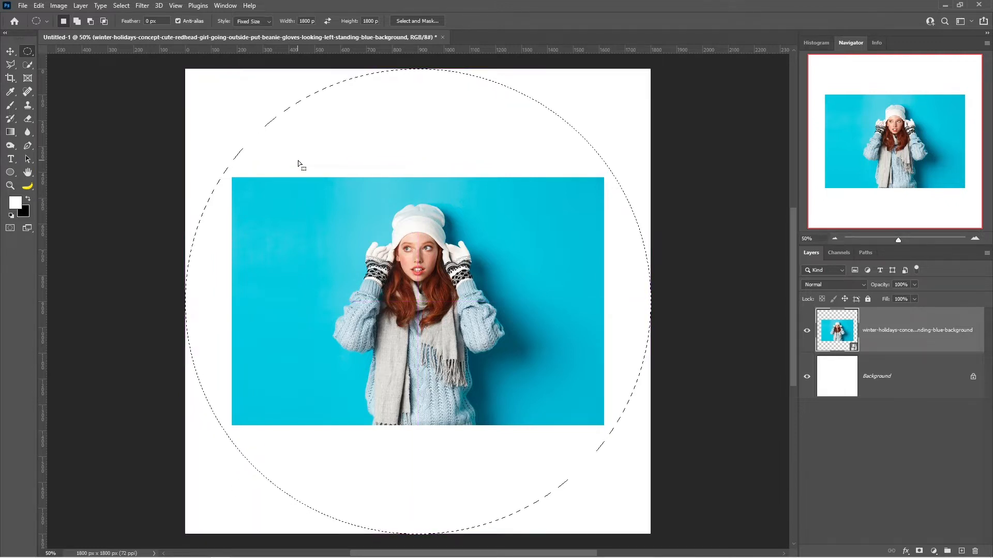
# Add a Solid Color fill layer in 00ccff above the Background, confined to the active circular selection
pyautogui.click(908, 384)
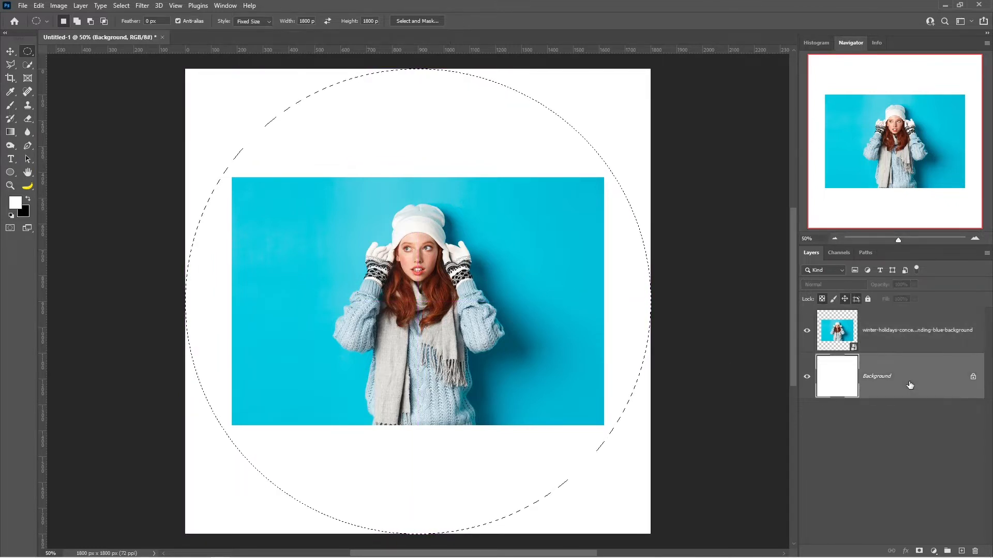
pyautogui.click(934, 552)
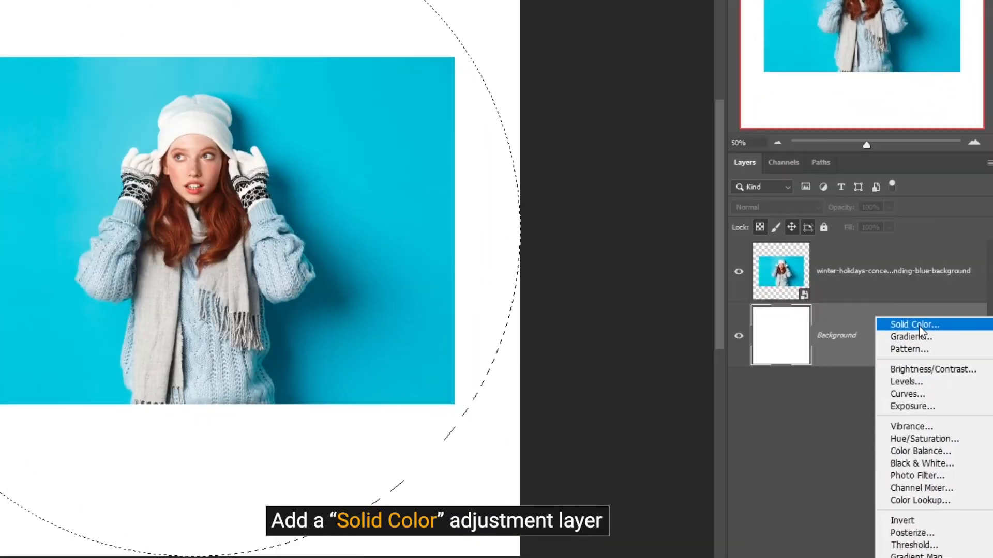
pyautogui.click(936, 369)
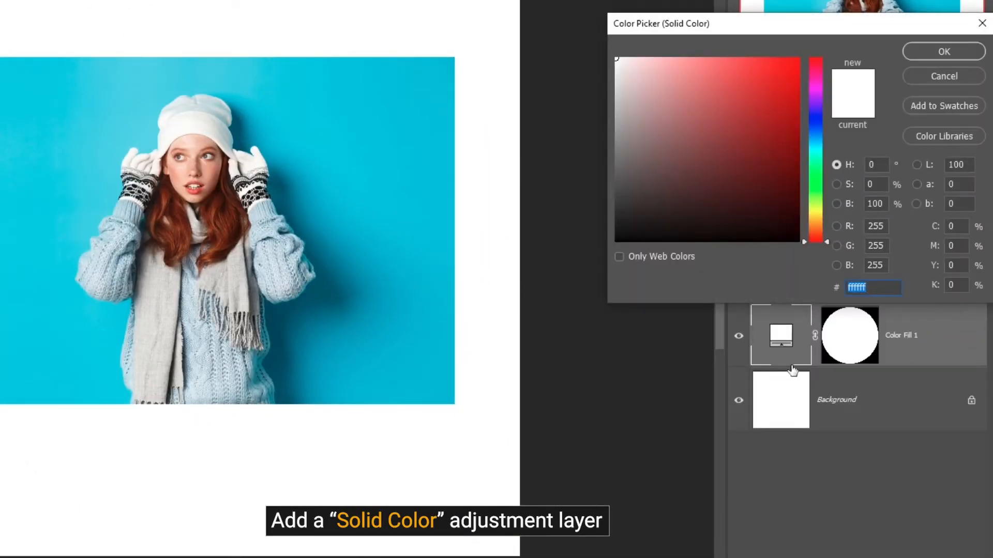
pyautogui.write('00')
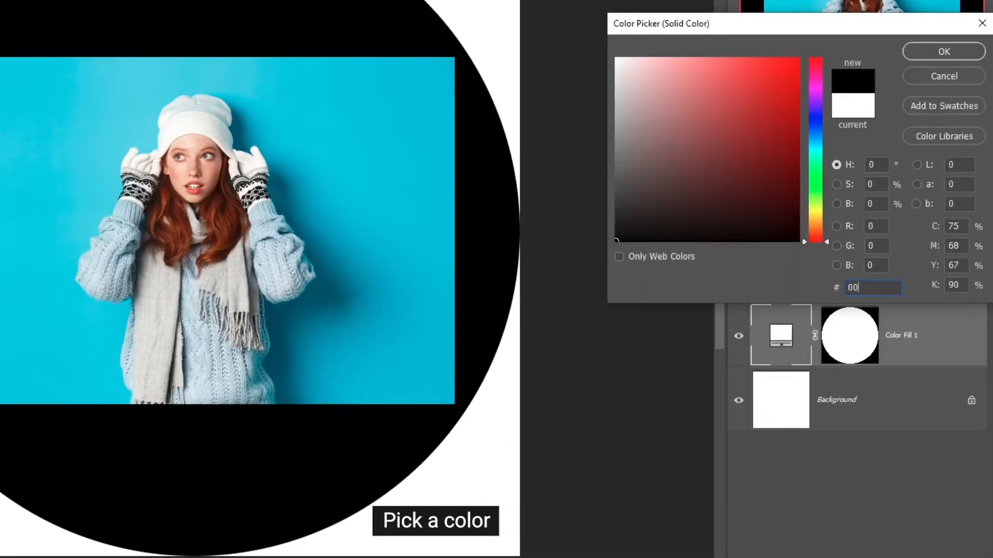
pyautogui.write('ccff')
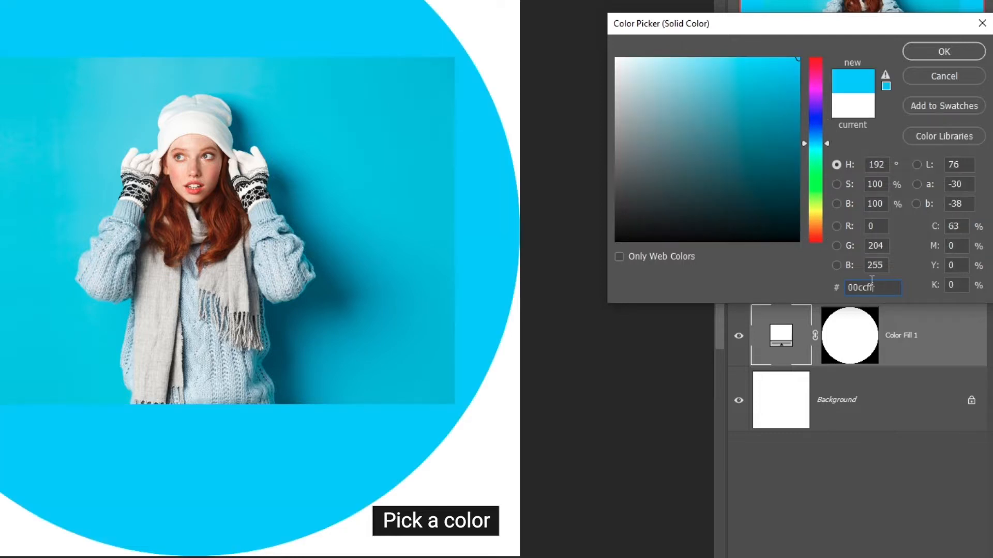
pyautogui.click(927, 49)
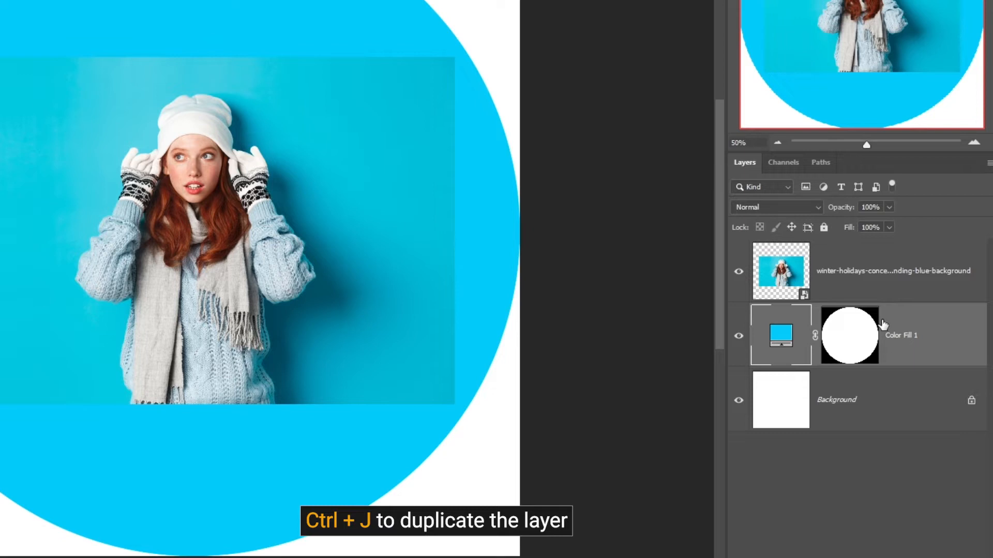
# Duplicate the blue circle fill layer and set the copy's color to white (ffffff)
pyautogui.hotkey('ctrl', 'j')
pyautogui.doubleClick(770, 333)
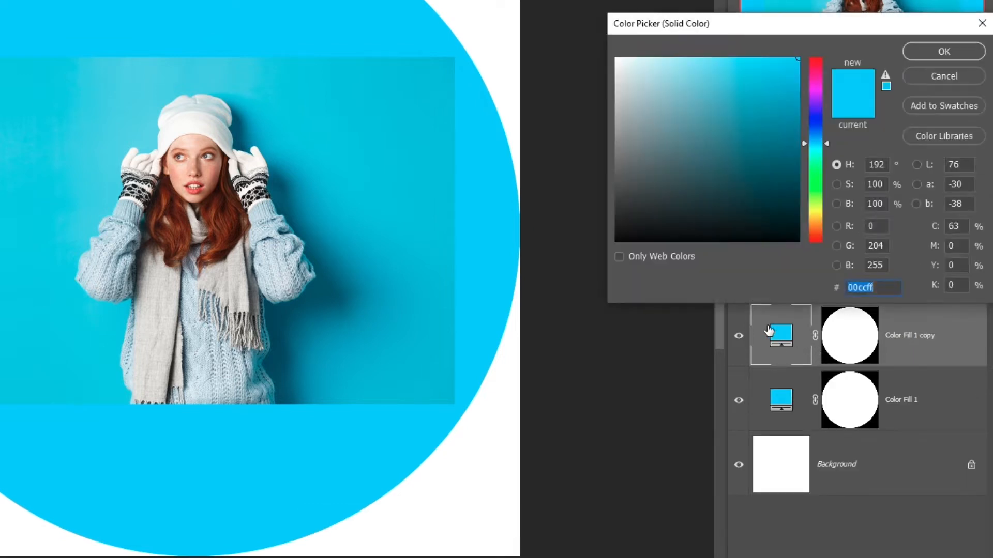
pyautogui.moveTo(658, 147); pyautogui.dragTo(600, 46)
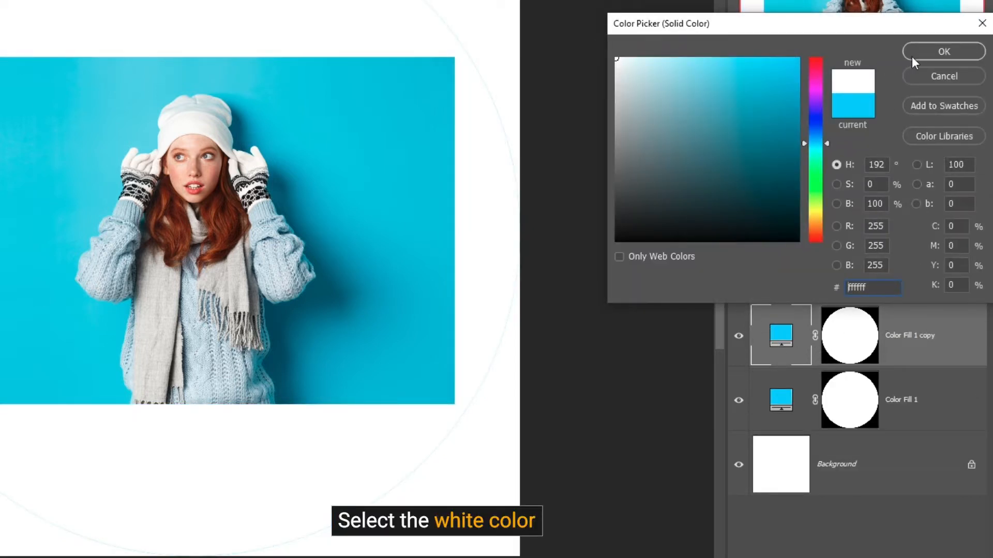
pyautogui.click(928, 50)
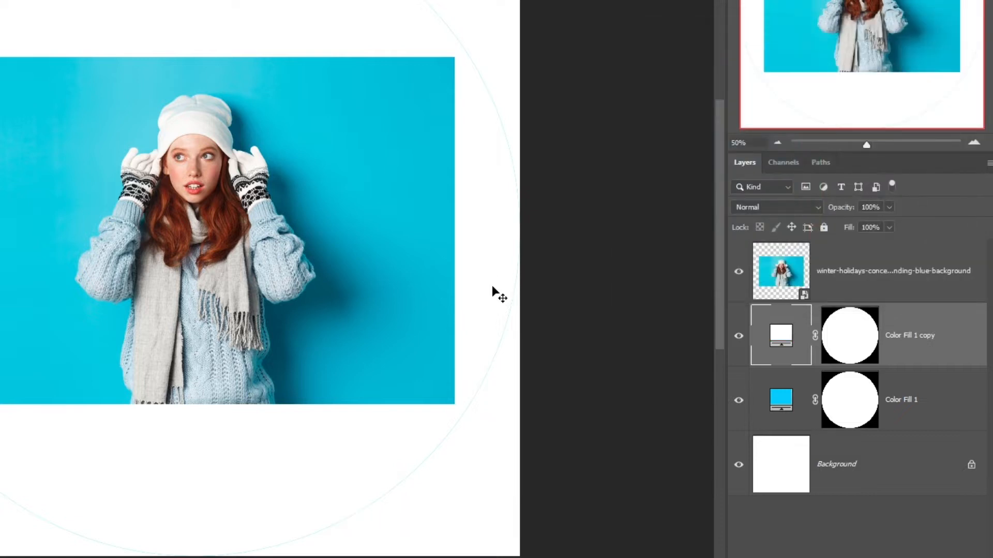
# Scale the white circle down slightly about its center so a blue ring surrounds it
pyautogui.hotkey('ctrl', 't')
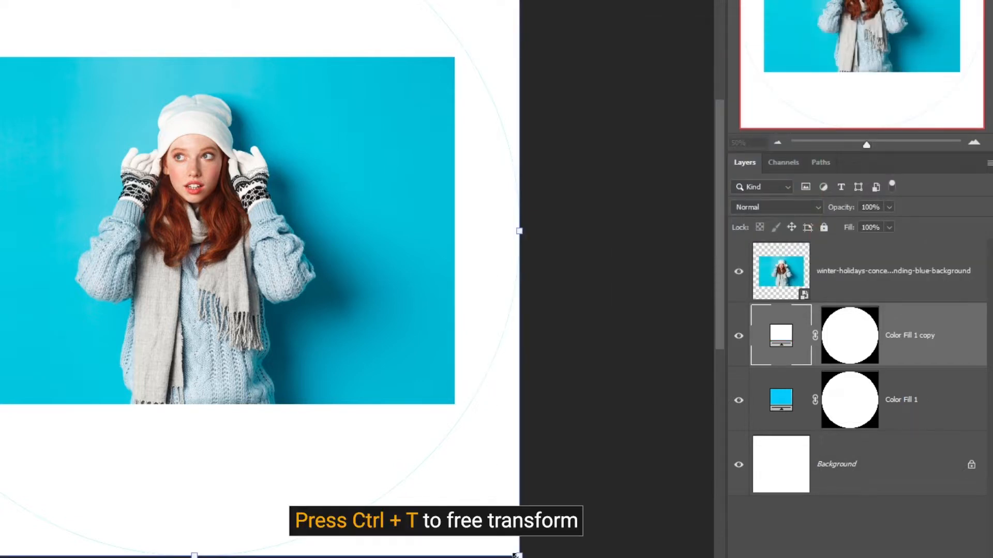
pyautogui.moveTo(518, 555); pyautogui.dragTo(505, 542)
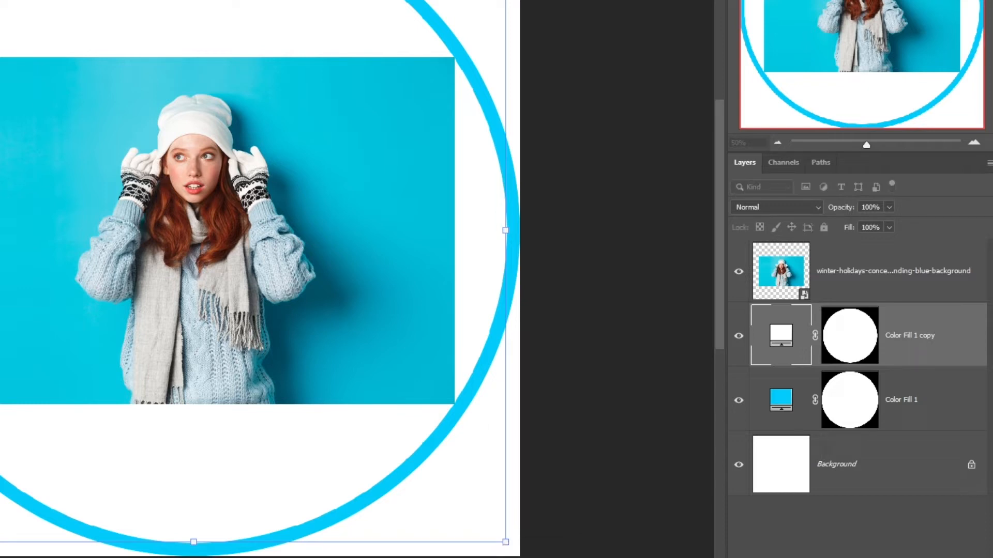
pyautogui.press('Return')
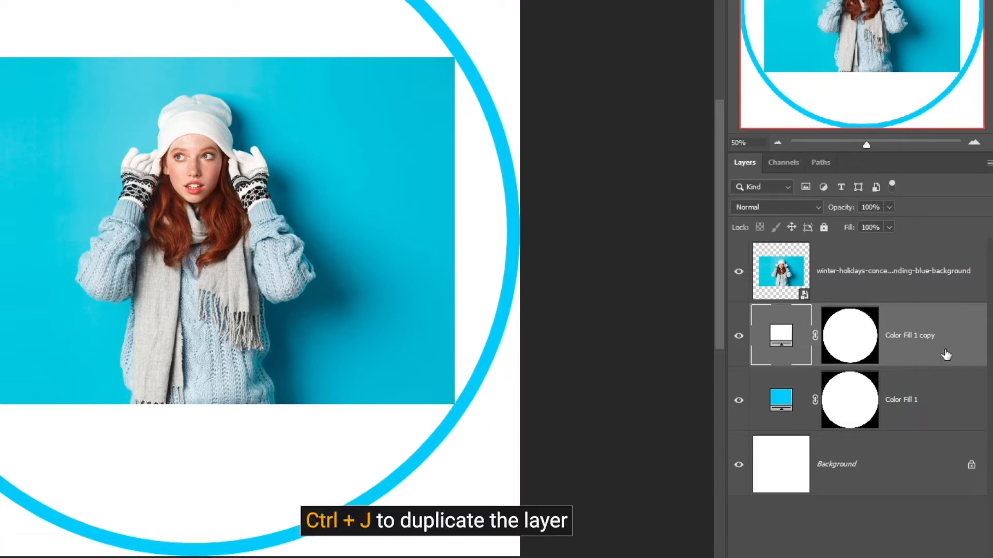
# Duplicate the white circle fill layer and set the copy's color to pink ff007e
pyautogui.hotkey('ctrl', 'j')
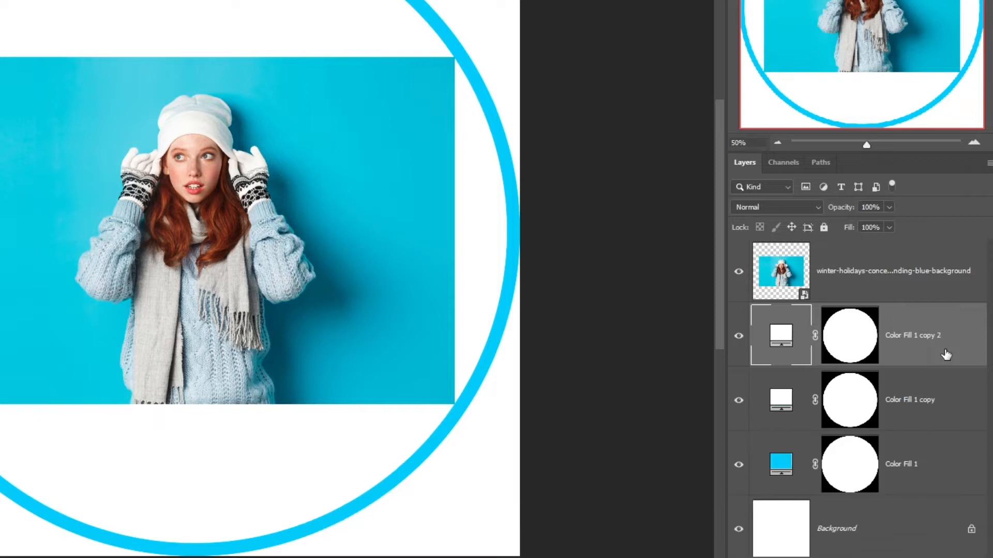
pyautogui.doubleClick(778, 337)
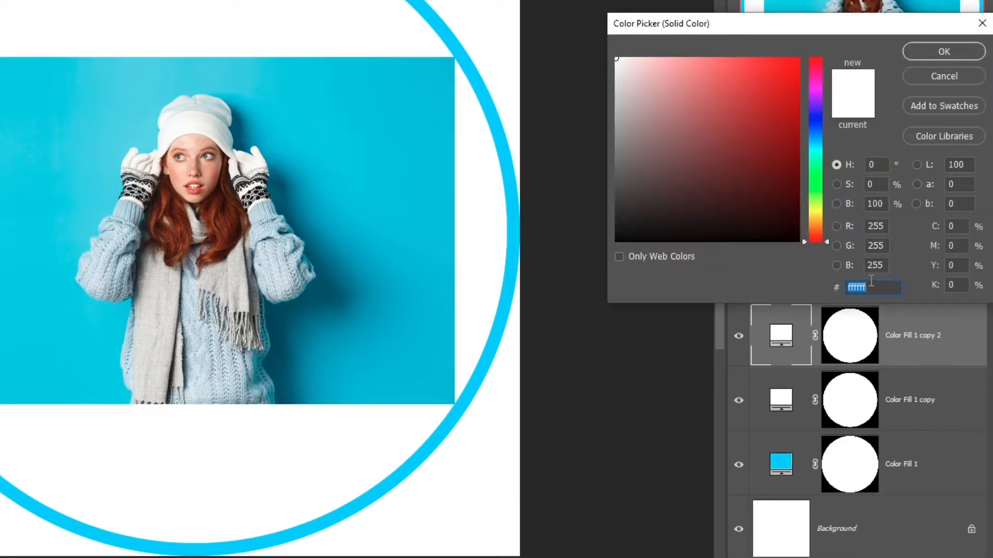
pyautogui.write('ff')
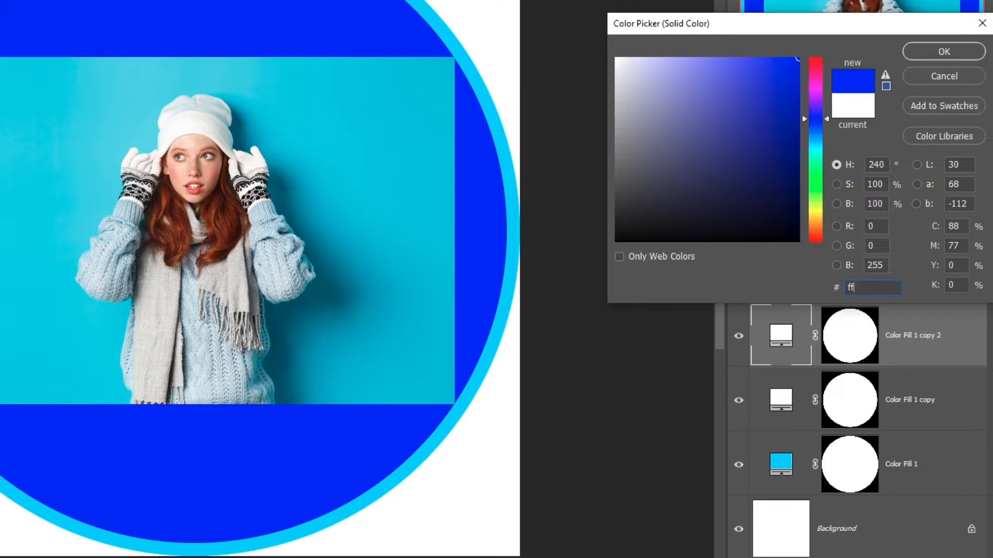
pyautogui.write('007e')
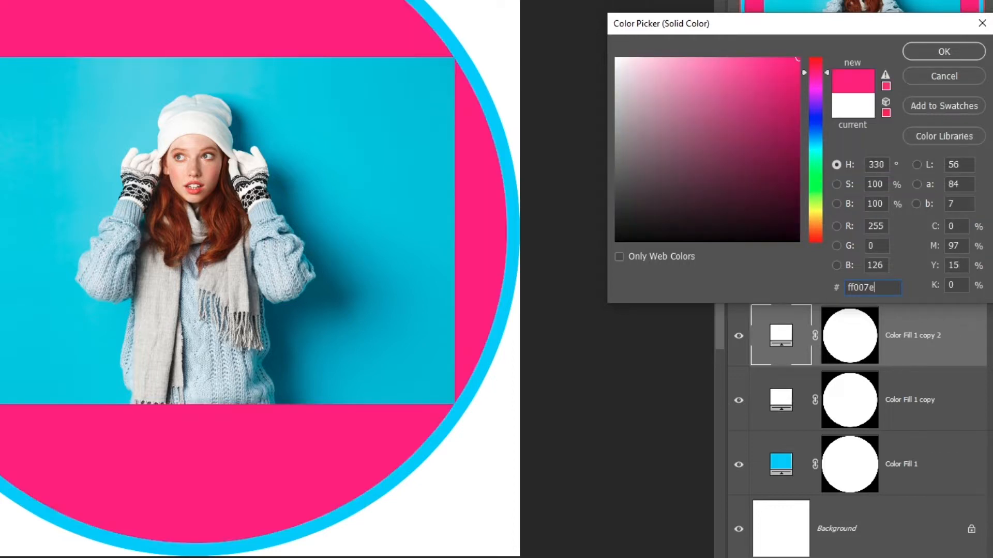
pyautogui.click(944, 51)
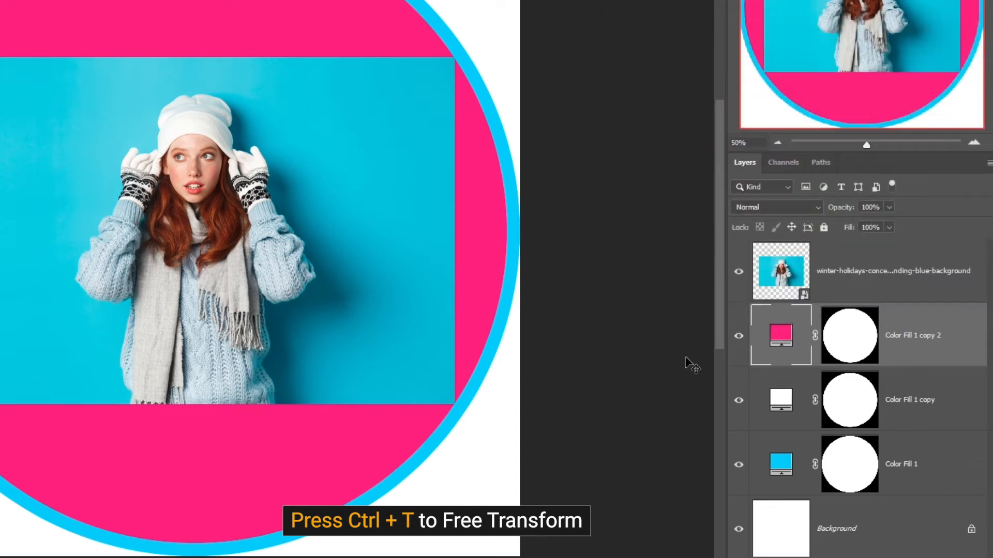
# Shrink the pink circle slightly about its center to leave a thin white ring inside the blue one
pyautogui.hotkey('ctrl', 't')
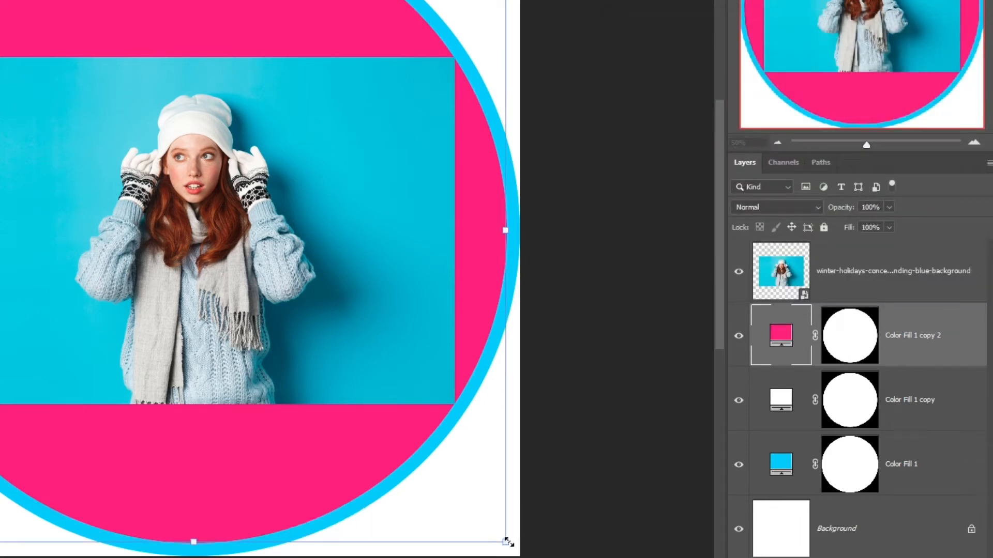
pyautogui.moveTo(507, 542); pyautogui.dragTo(500, 539)
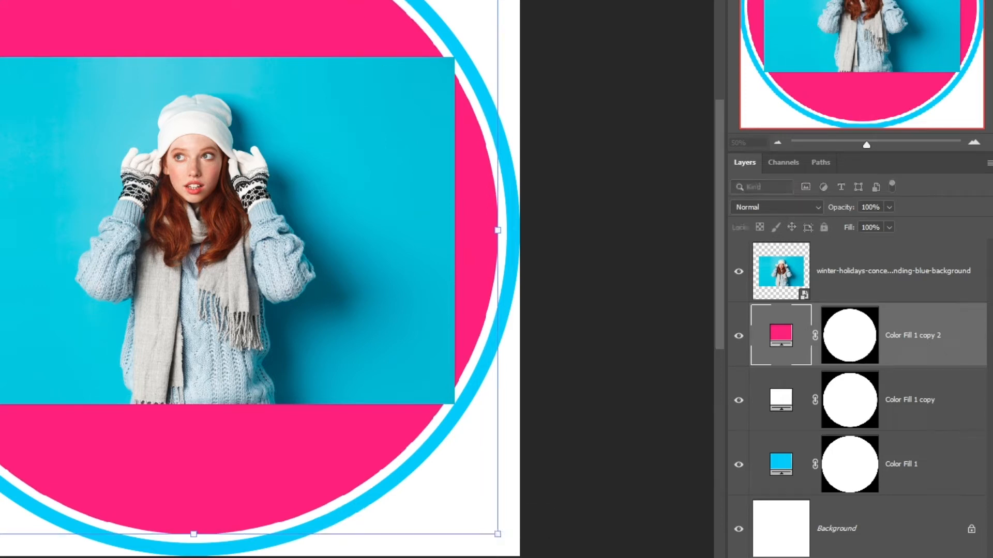
pyautogui.press('Return')
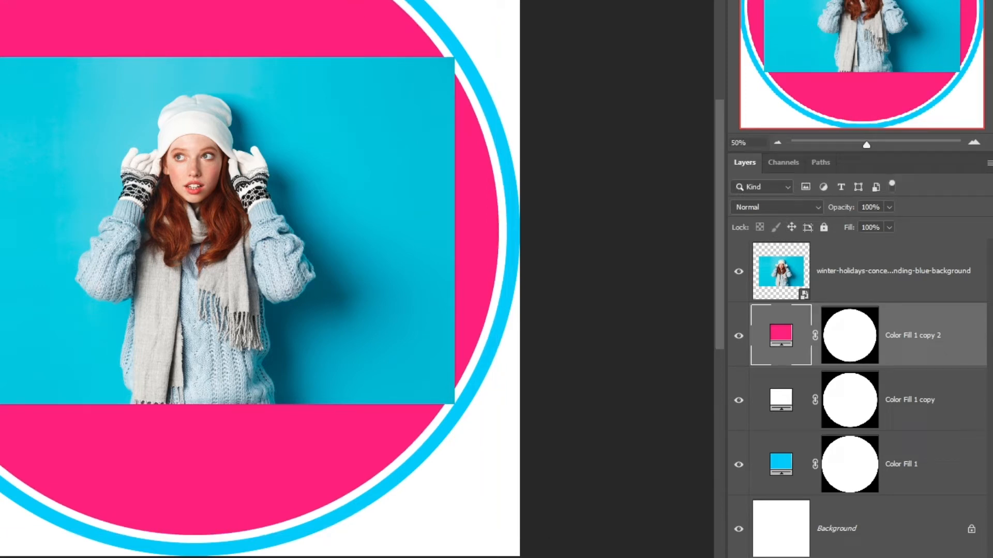
# Scale the photo of the woman up about its center to about 189% so it covers the whole canvas
pyautogui.click(775, 269)
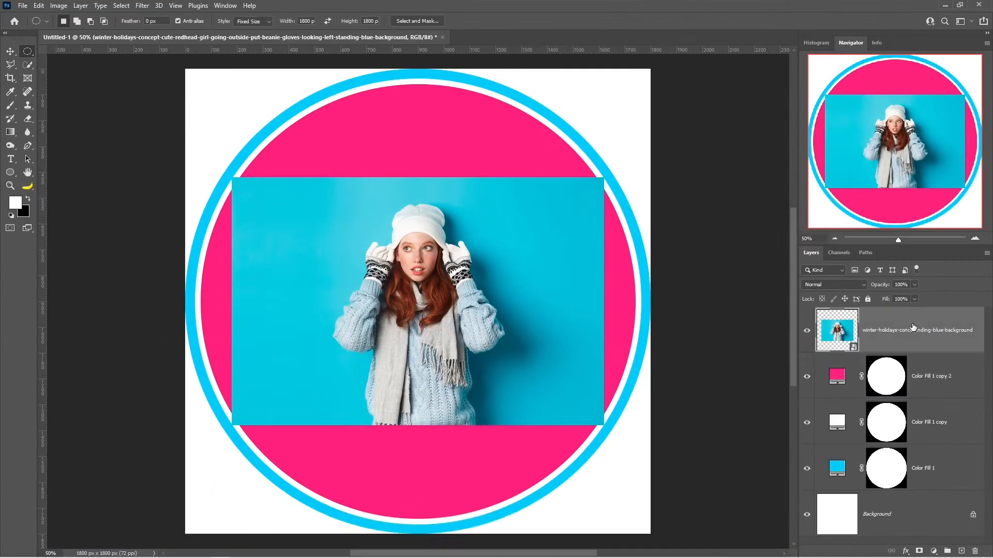
pyautogui.hotkey('ctrl', 't')
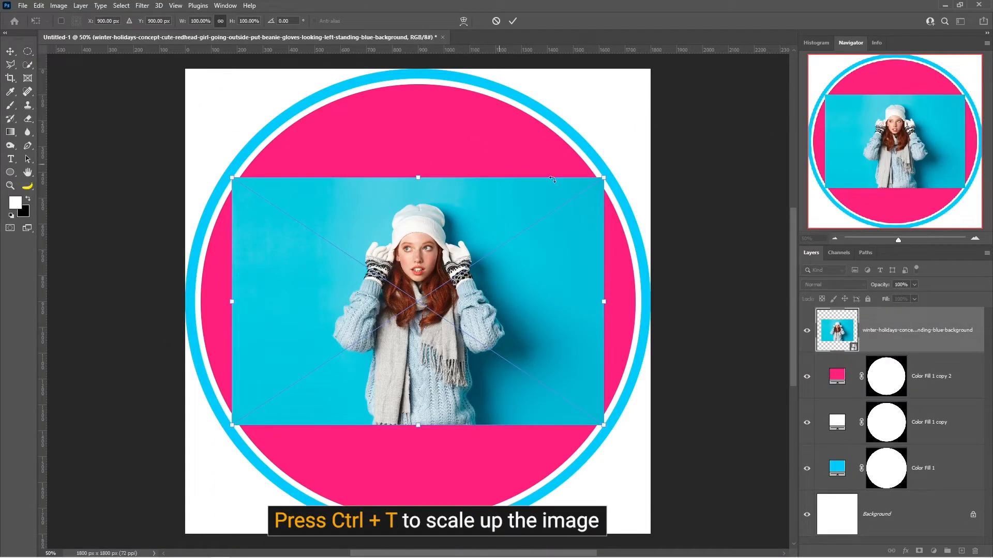
pyautogui.moveTo(604, 178); pyautogui.dragTo(769, 67)
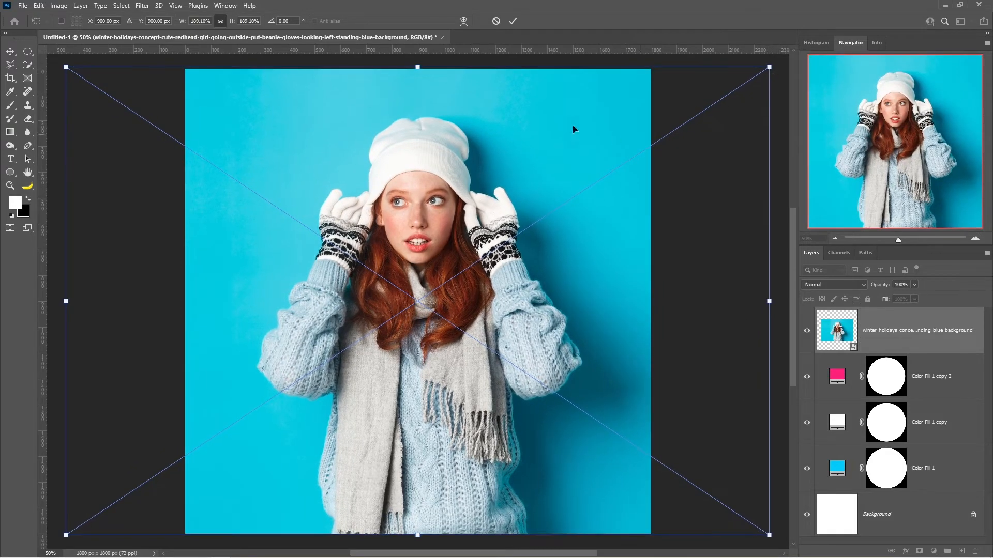
pyautogui.click(514, 21)
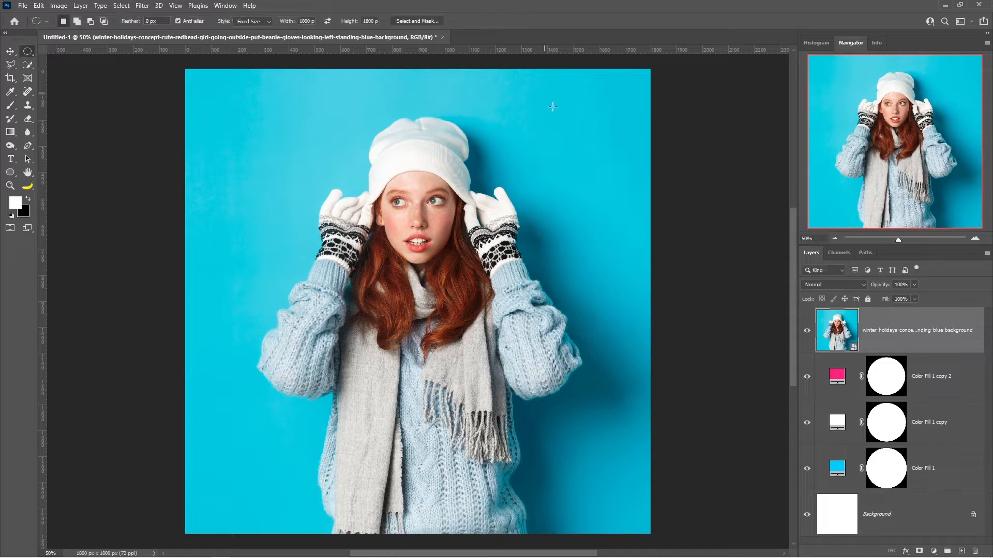
# Load the blue circle's mask as a selection, place the photo in a new group, and mask that group with the selection
pyautogui.click(894, 479)
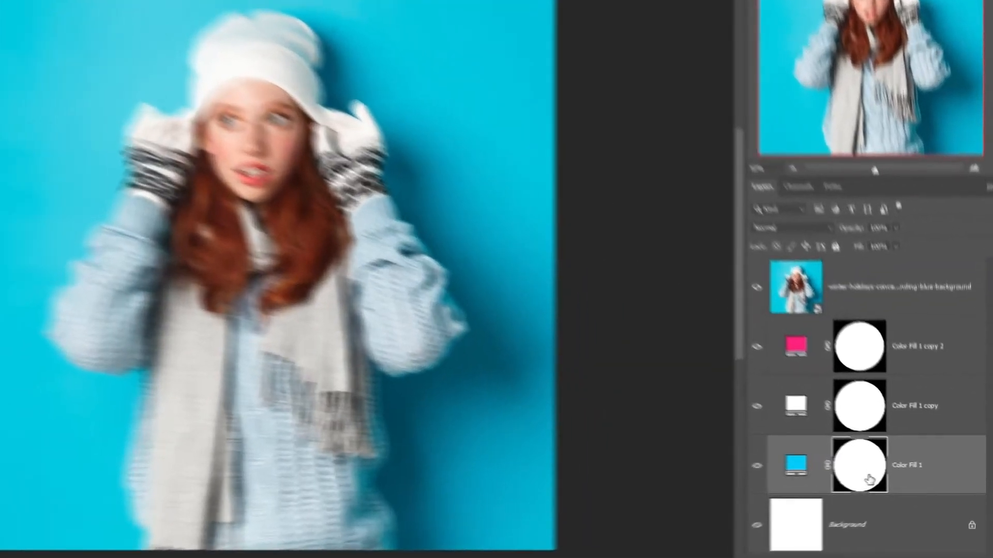
pyautogui.keyDown('ctrl'); pyautogui.click(893, 477); pyautogui.keyUp('ctrl')
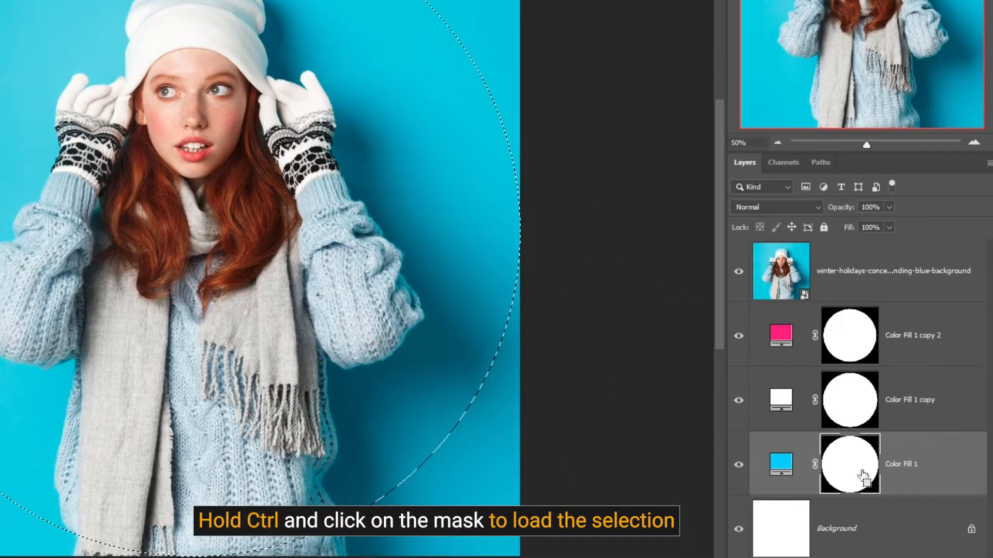
pyautogui.click(868, 261)
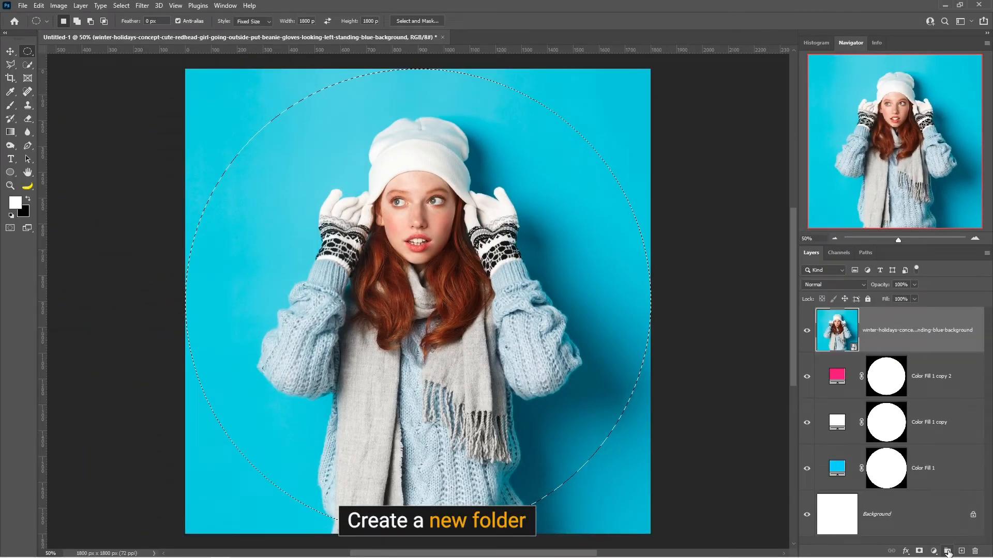
pyautogui.click(947, 551)
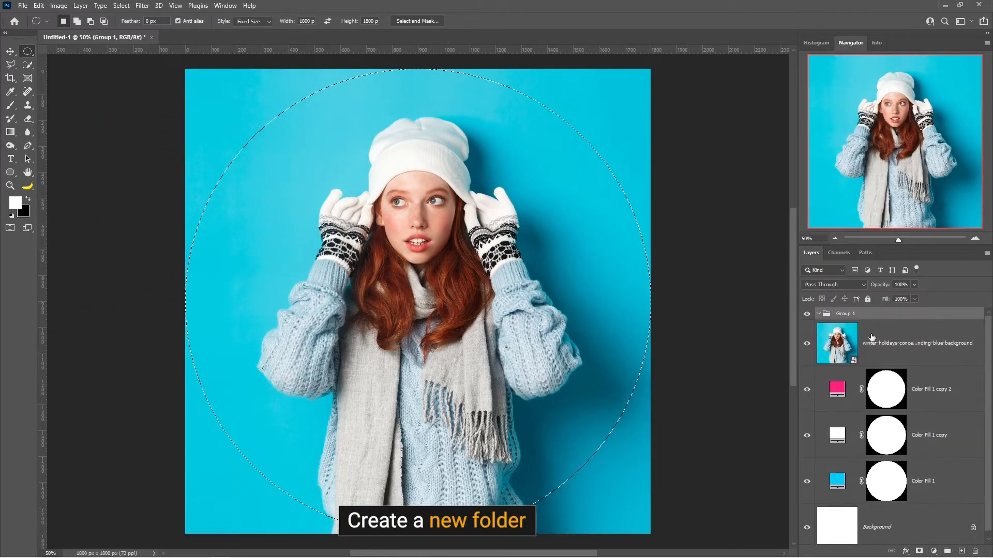
pyautogui.moveTo(894, 344); pyautogui.dragTo(865, 317)
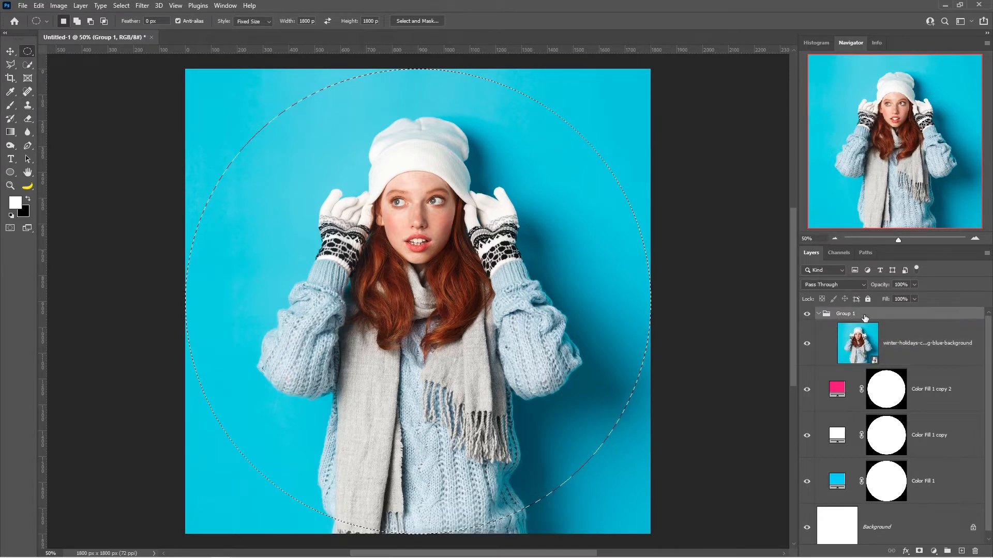
pyautogui.click(919, 551)
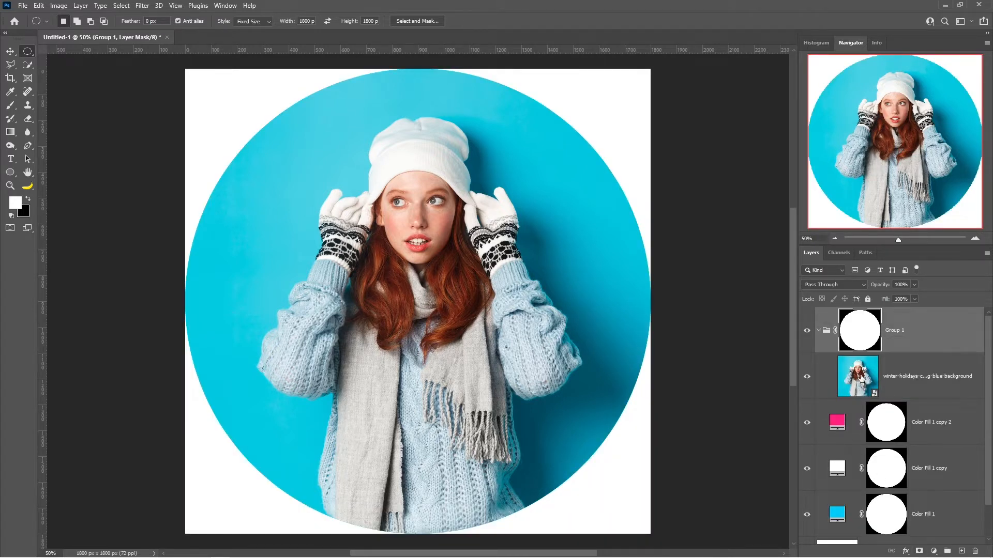
# Select the subject of the photo layer and add a layer mask that hides its blue background
pyautogui.click(861, 378)
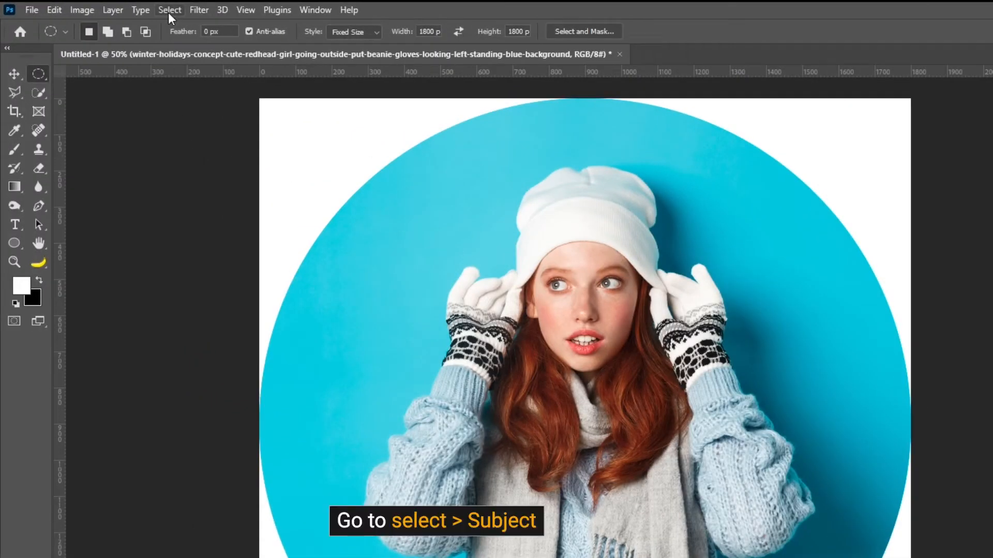
pyautogui.click(170, 12)
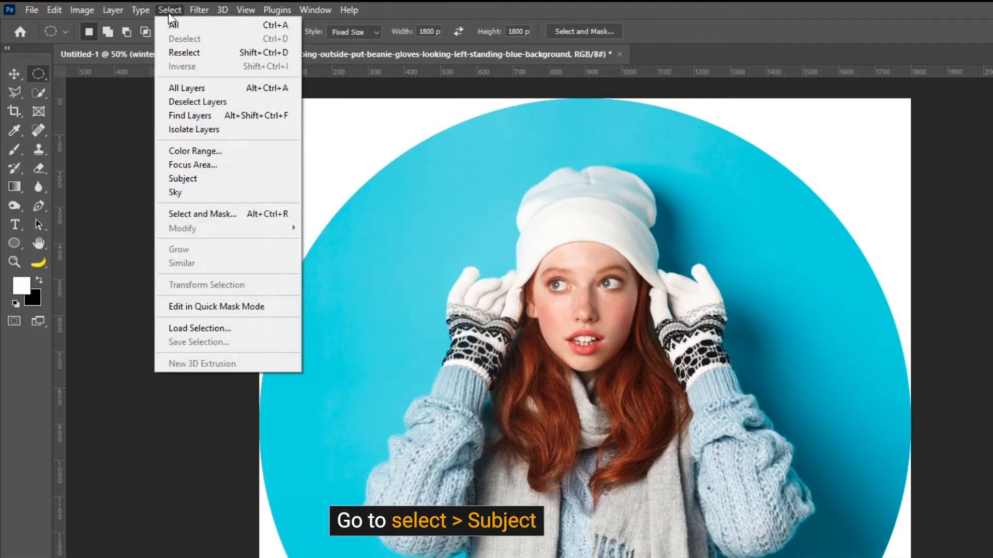
pyautogui.click(186, 179)
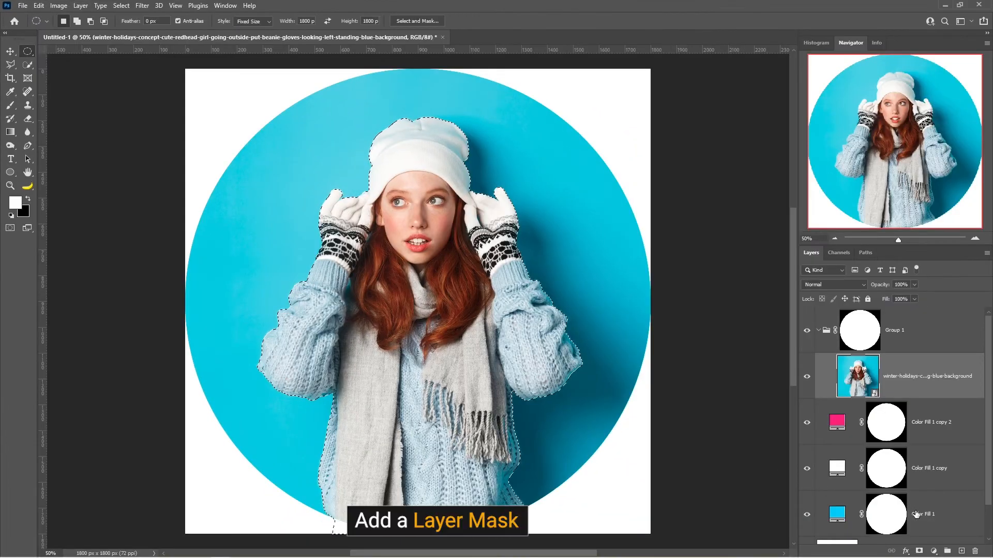
pyautogui.click(919, 551)
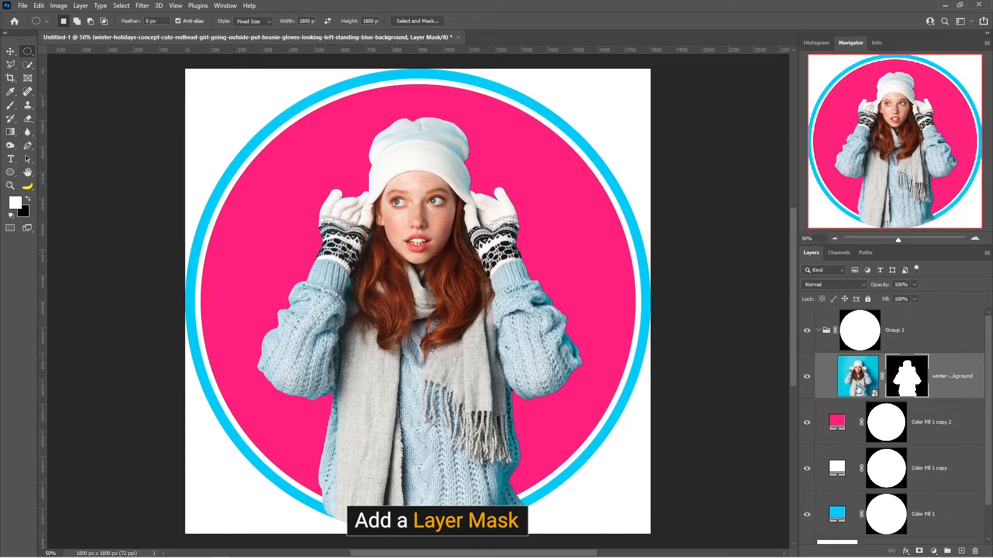
# Add a drop shadow to the woman's photo layer and set the shadow's opacity to 66%
pyautogui.click(905, 553)
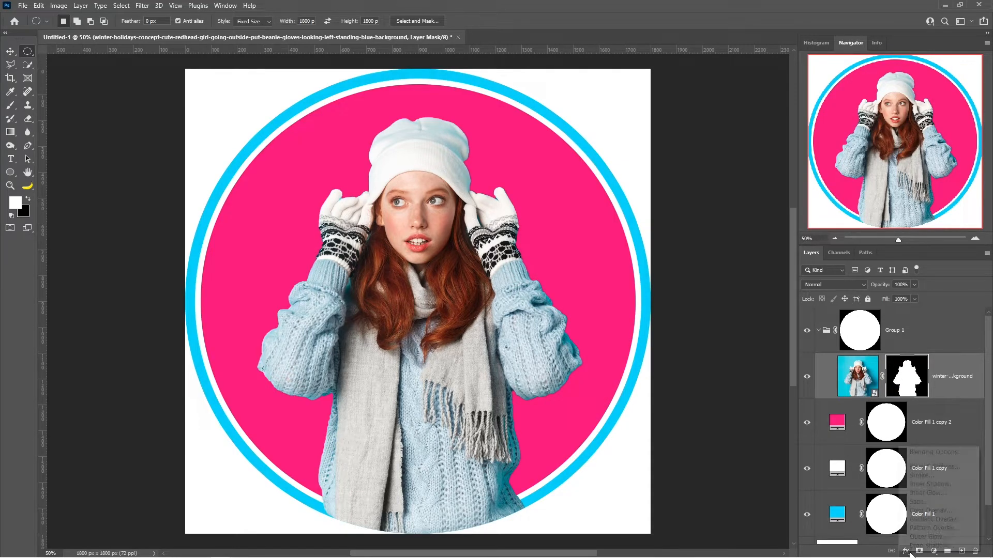
pyautogui.click(928, 454)
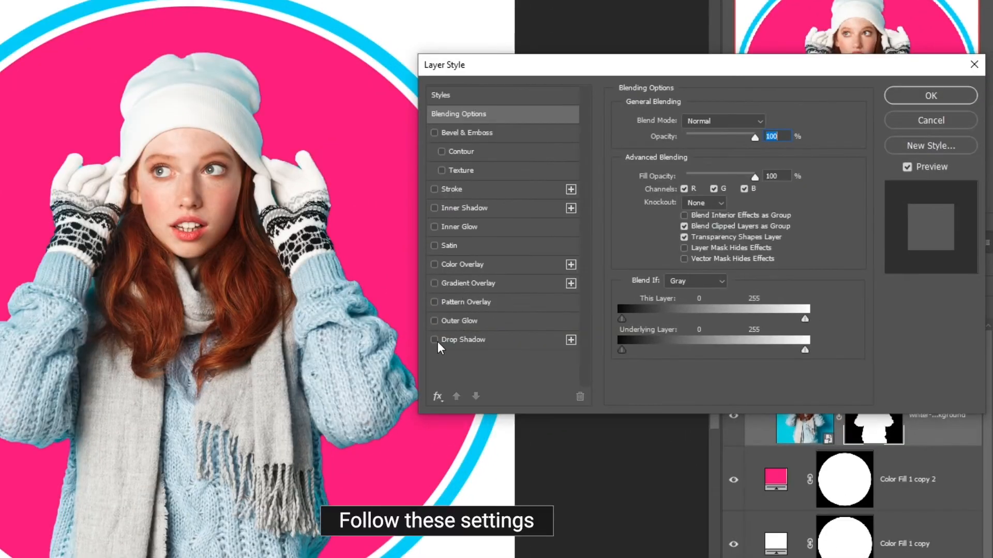
pyautogui.click(435, 340)
pyautogui.click(468, 341)
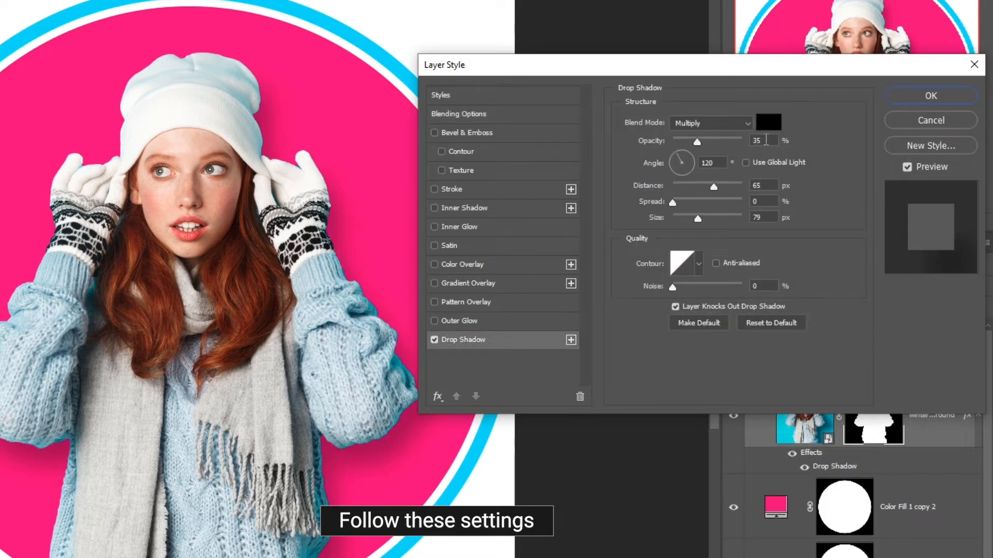
pyautogui.moveTo(766, 141); pyautogui.dragTo(740, 140)
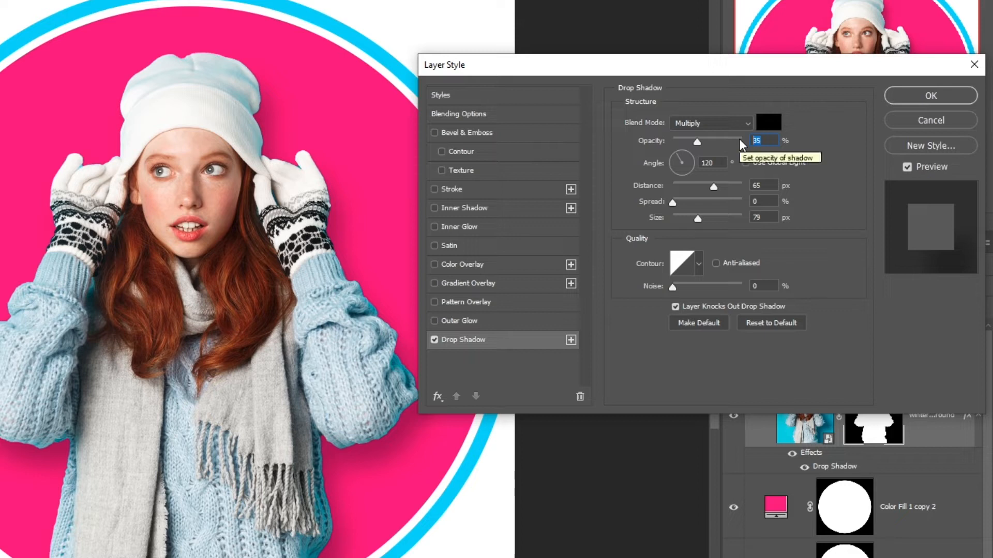
pyautogui.write('66')
pyautogui.press('Tab')
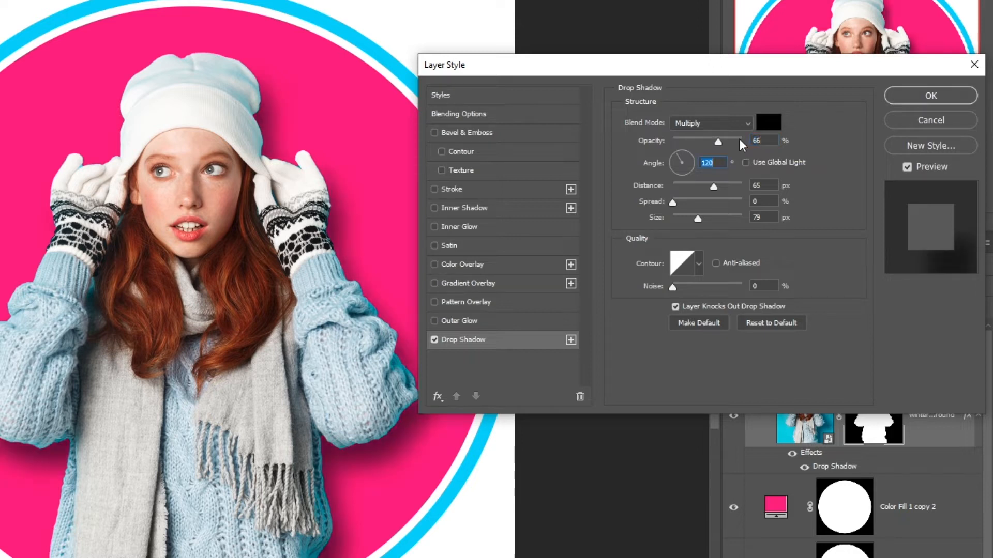
# Set the drop shadow's angle to 180°, apply the layer style, and compare the photo with and without the shadow
pyautogui.write('18')
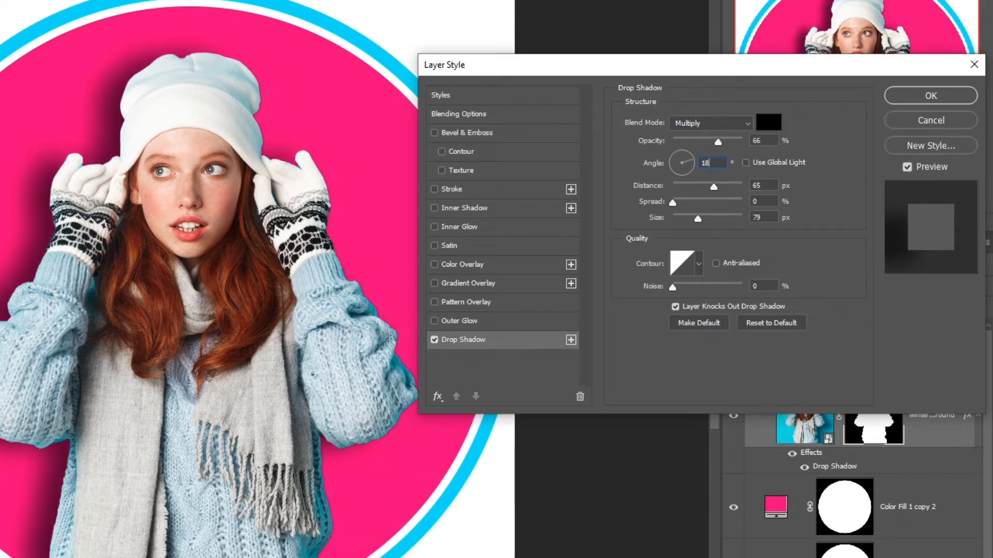
pyautogui.write('0')
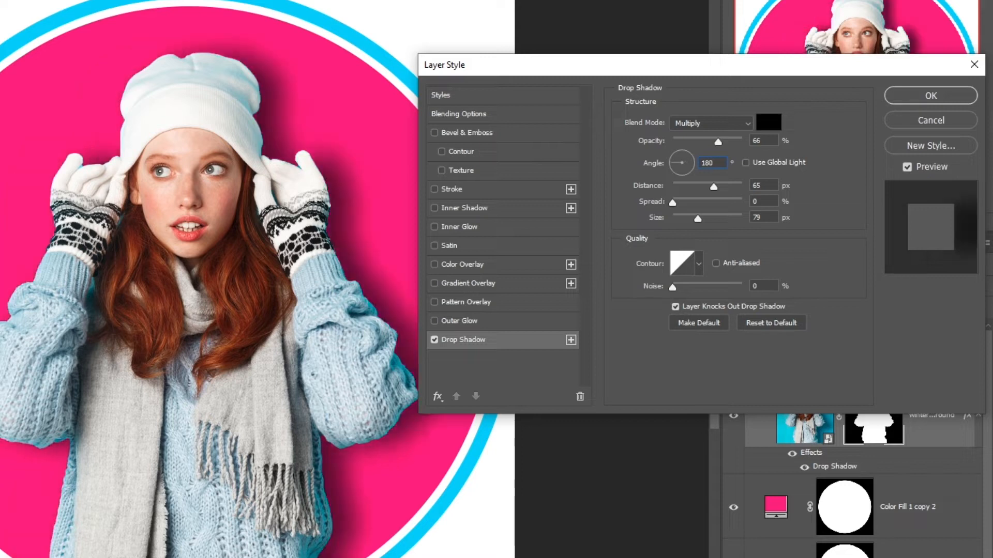
pyautogui.press('Tab')
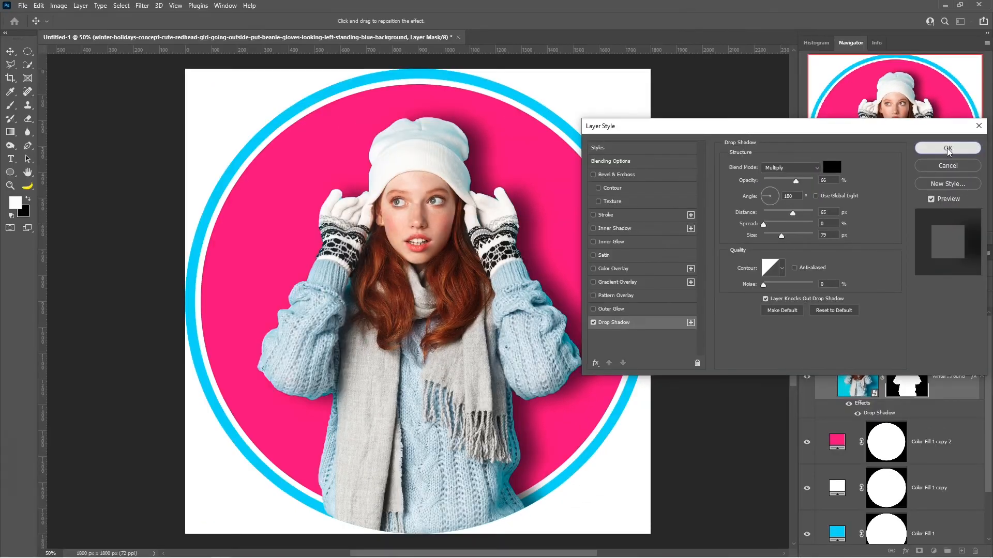
pyautogui.click(925, 97)
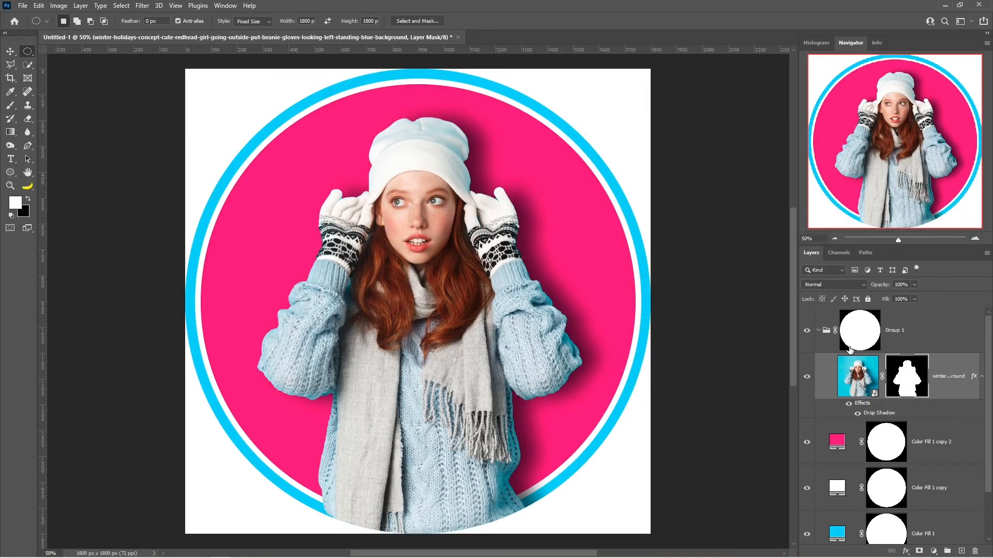
pyautogui.click(857, 414)
pyautogui.click(857, 414)
# Add a Hue/Saturation adjustment layer clipped to the woman's photo and set its saturation to +100
pyautogui.click(934, 551)
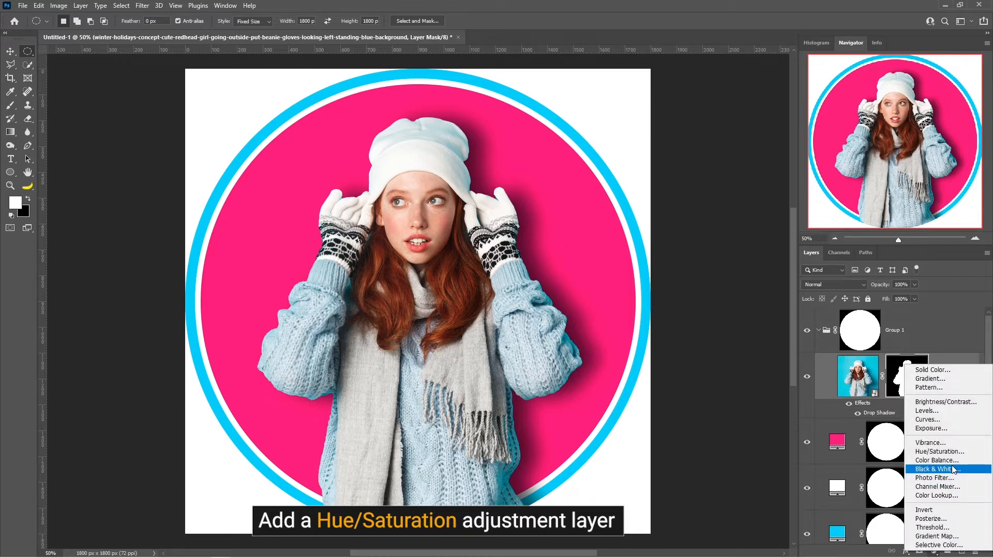
pyautogui.click(939, 452)
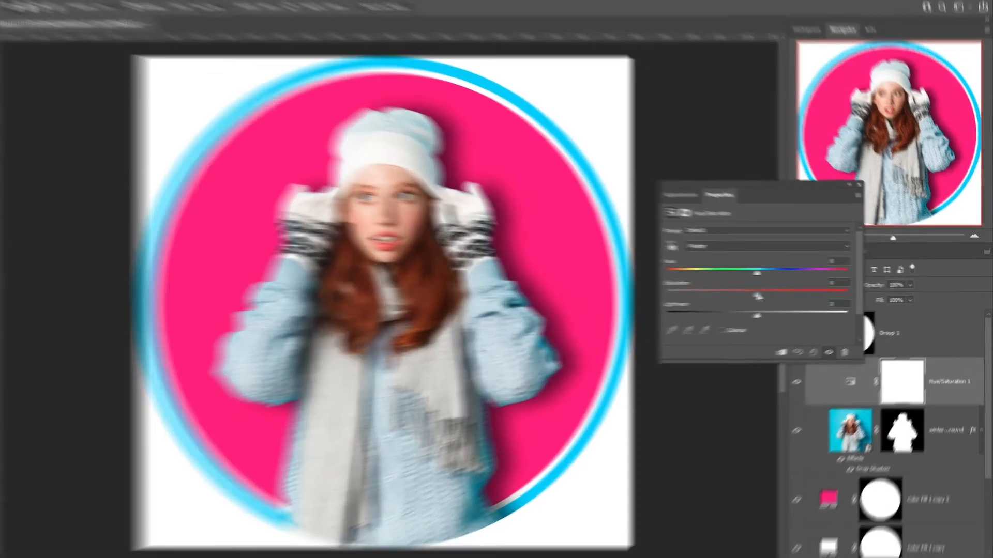
pyautogui.click(781, 352)
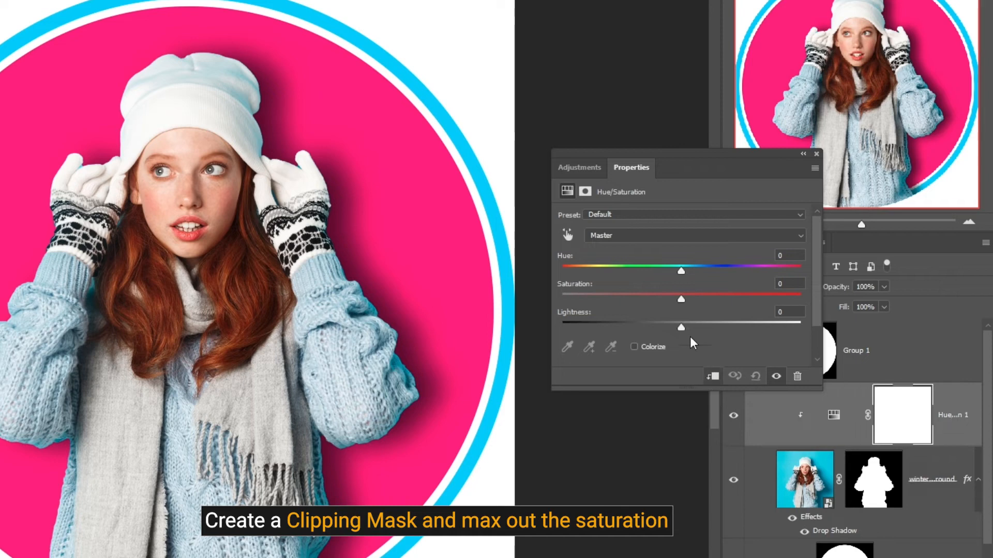
pyautogui.moveTo(681, 302); pyautogui.dragTo(818, 296)
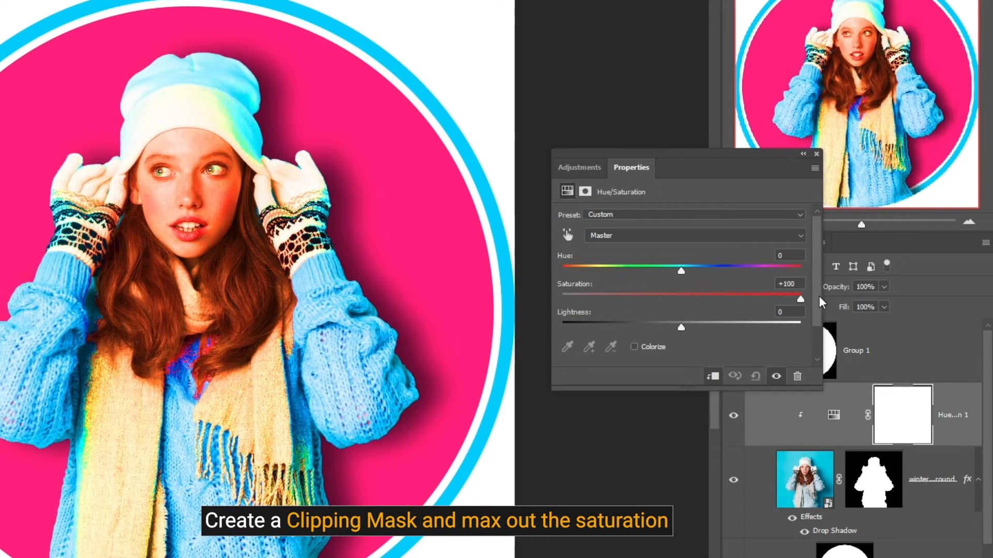
pyautogui.click(816, 154)
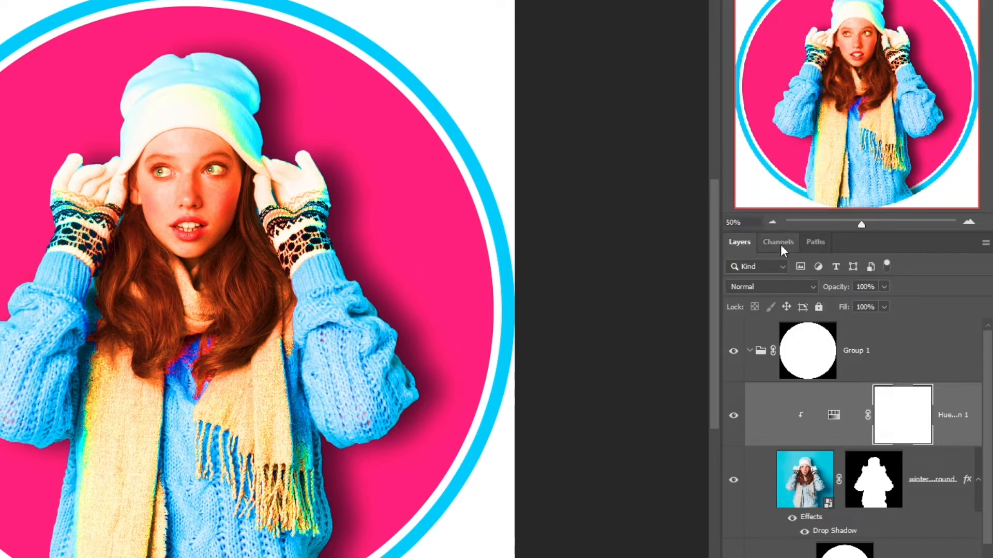
# Set the Hue/Saturation layer's blend mode to Color Burn and its fill to 7%, and compare with the layer hidden
pyautogui.click(773, 288)
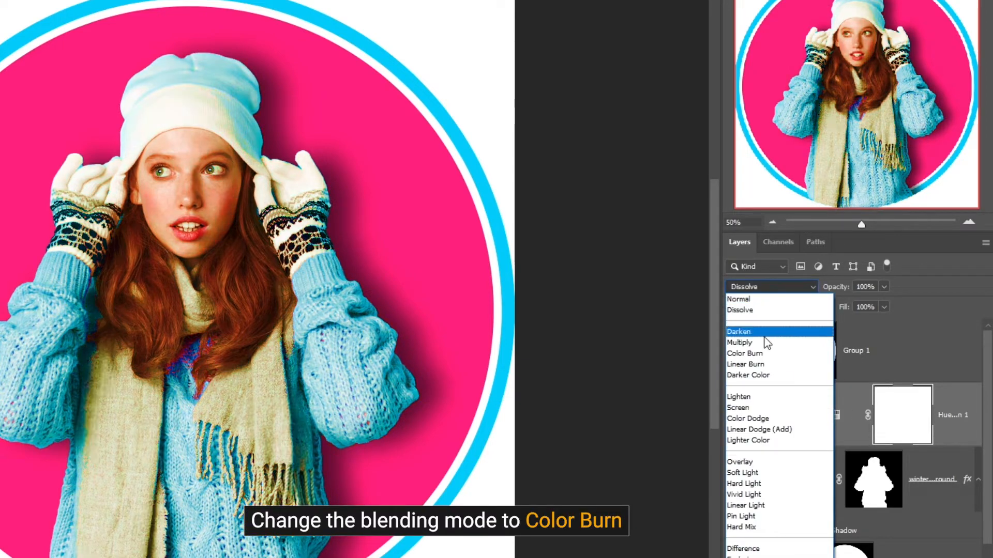
pyautogui.click(760, 353)
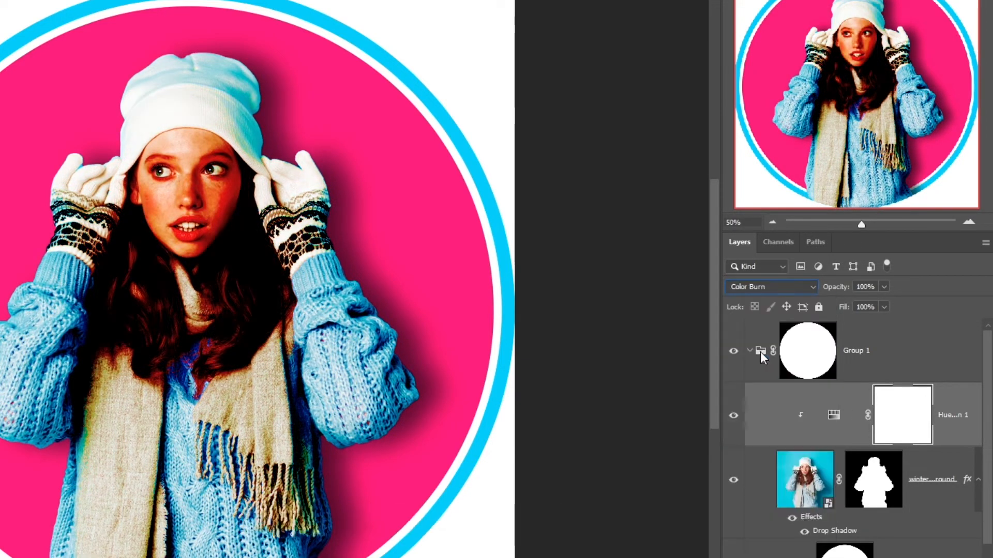
pyautogui.click(882, 306)
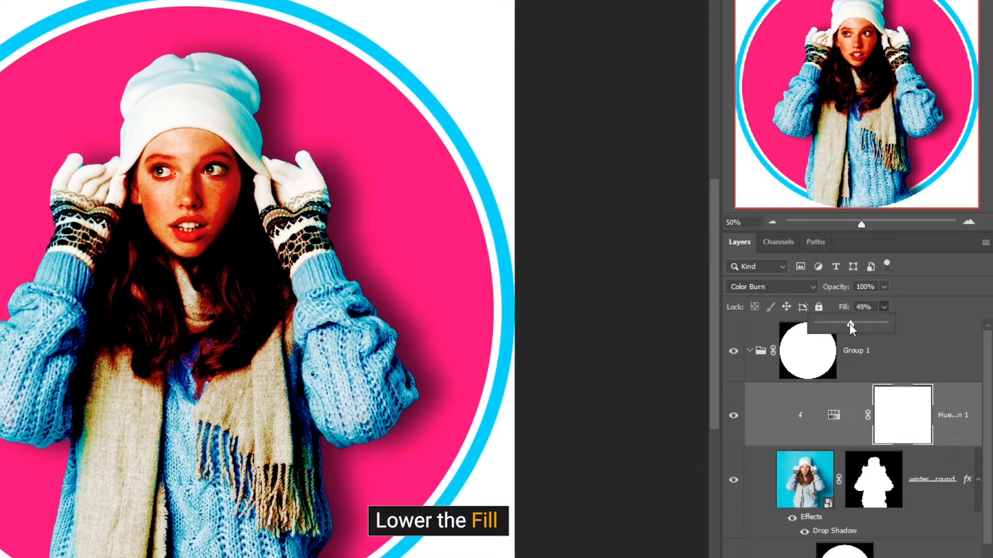
pyautogui.moveTo(850, 325); pyautogui.dragTo(823, 326)
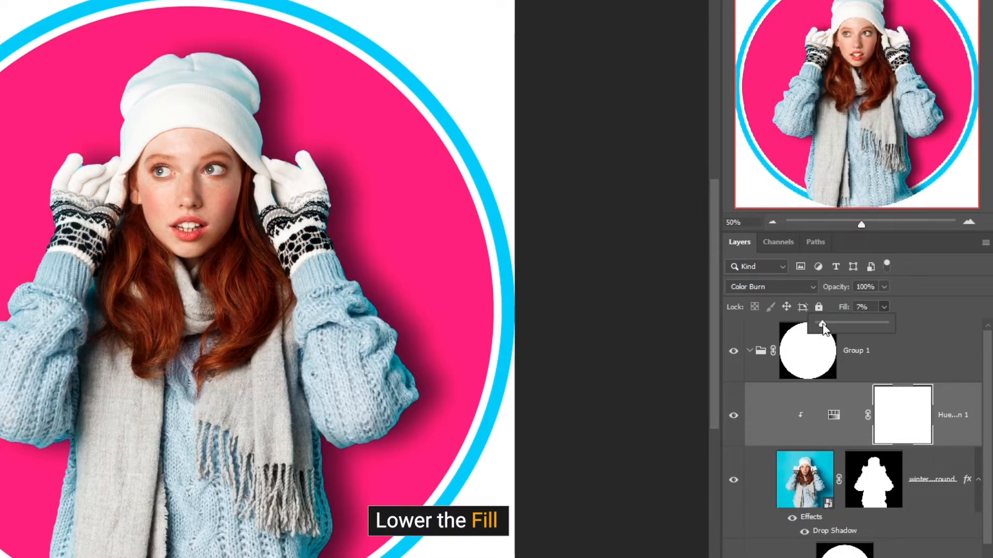
pyautogui.click(883, 306)
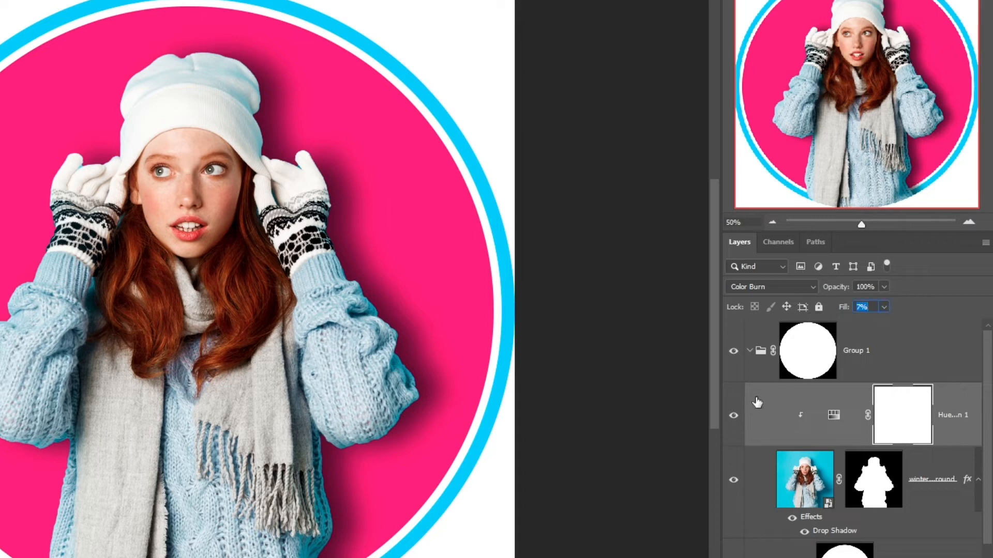
pyautogui.click(733, 416)
pyautogui.click(733, 417)
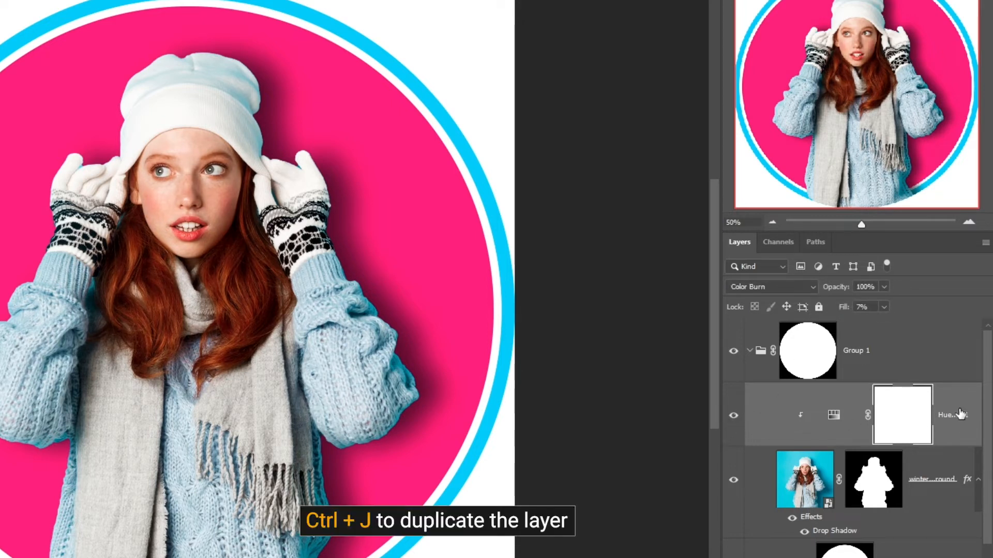
# Add a clipped duplicate of the Hue/Saturation layer with Color Dodge blending, and compare the photo with the duplicate hidden
pyautogui.hotkey('ctrl', 'j')
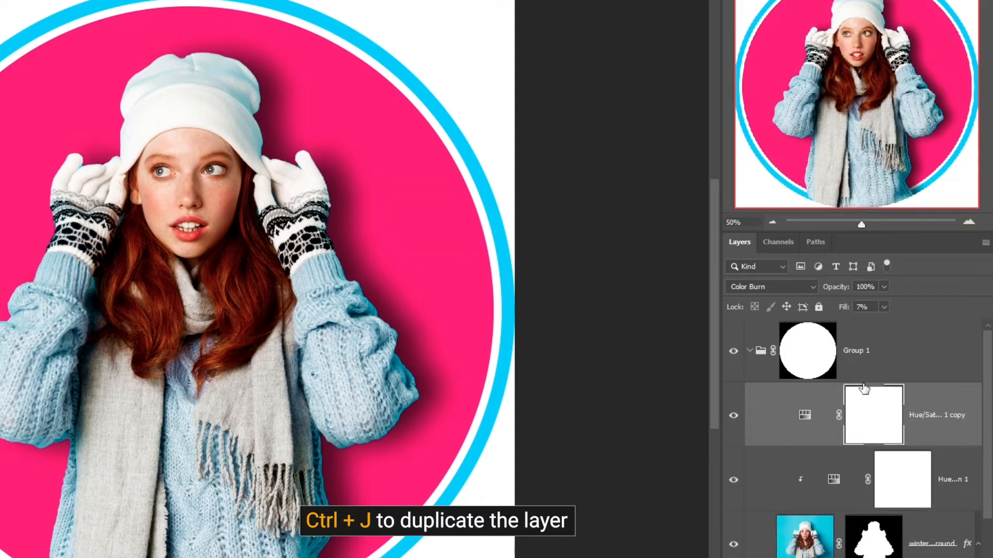
pyautogui.rightClick(939, 416)
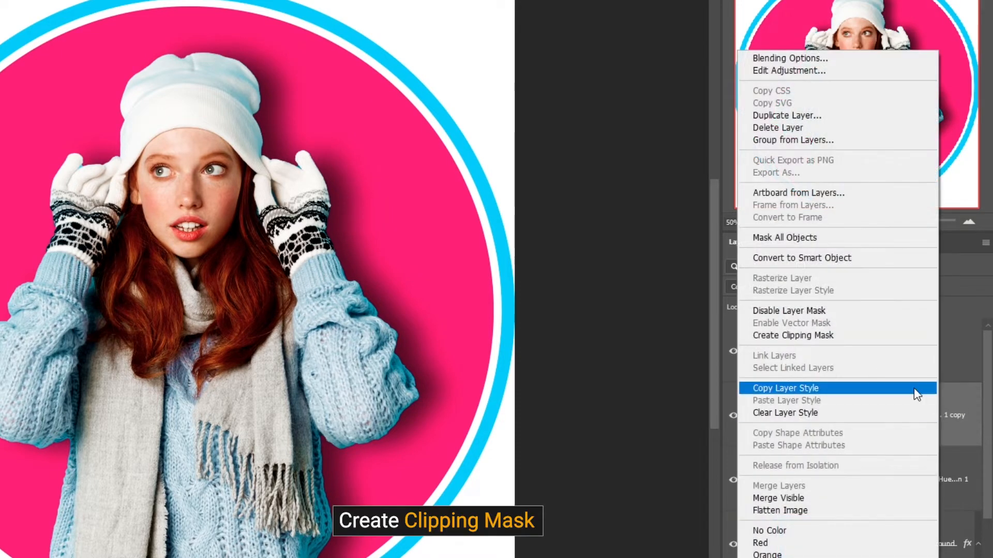
pyautogui.click(832, 336)
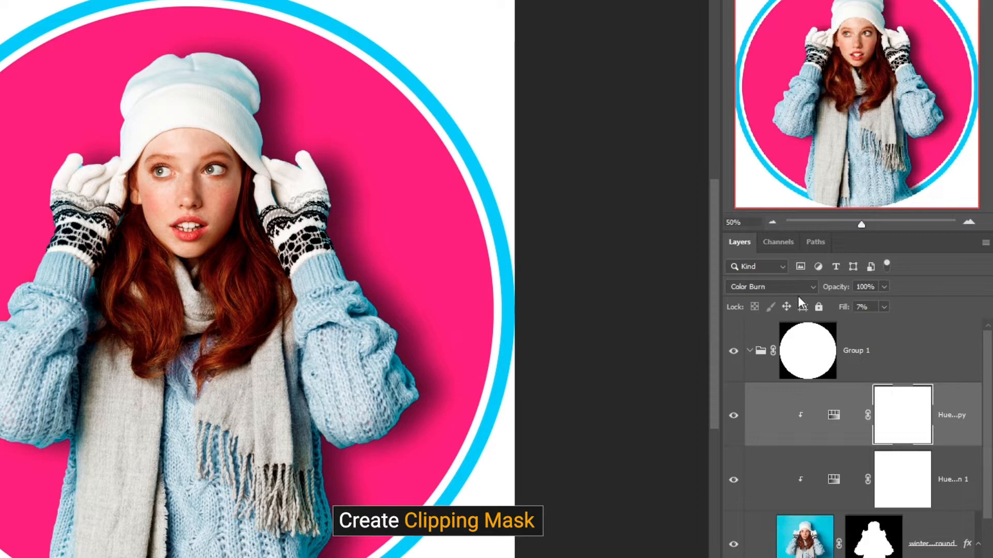
pyautogui.click(799, 287)
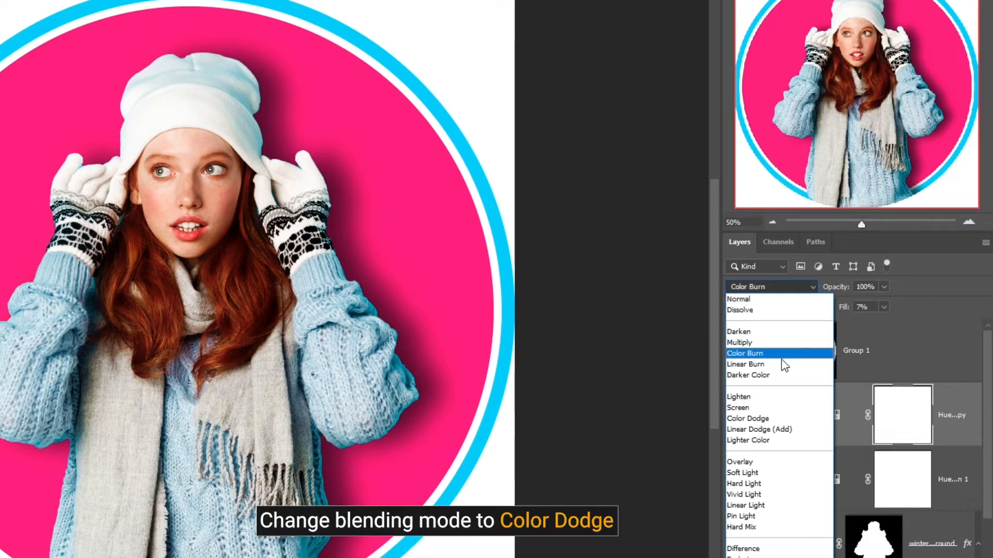
pyautogui.click(762, 418)
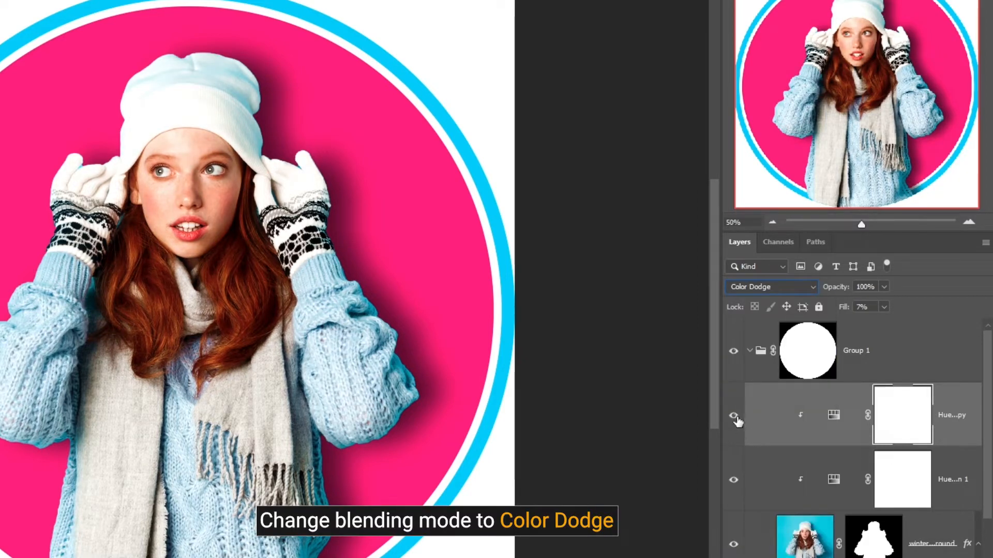
pyautogui.click(734, 416)
pyautogui.click(734, 416)
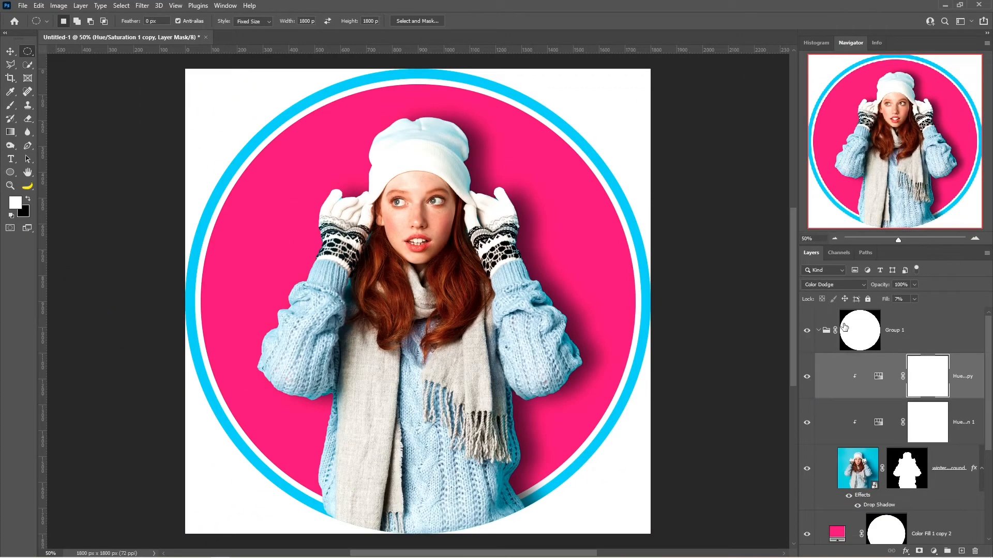
# Collapse the group and paint a white glow behind the woman on a new layer above the pink circle, using a soft 1700 px brush at 40% opacity
pyautogui.click(818, 331)
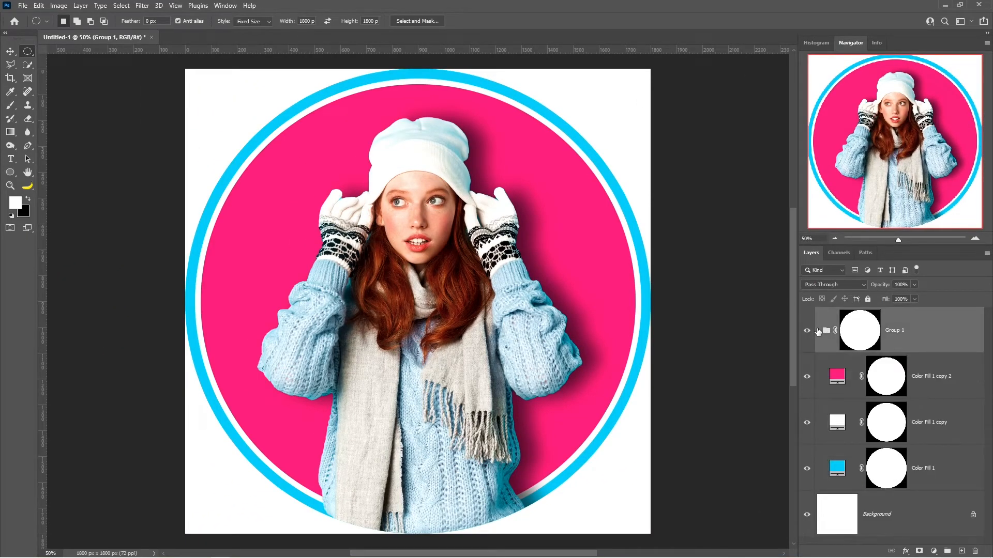
pyautogui.click(934, 377)
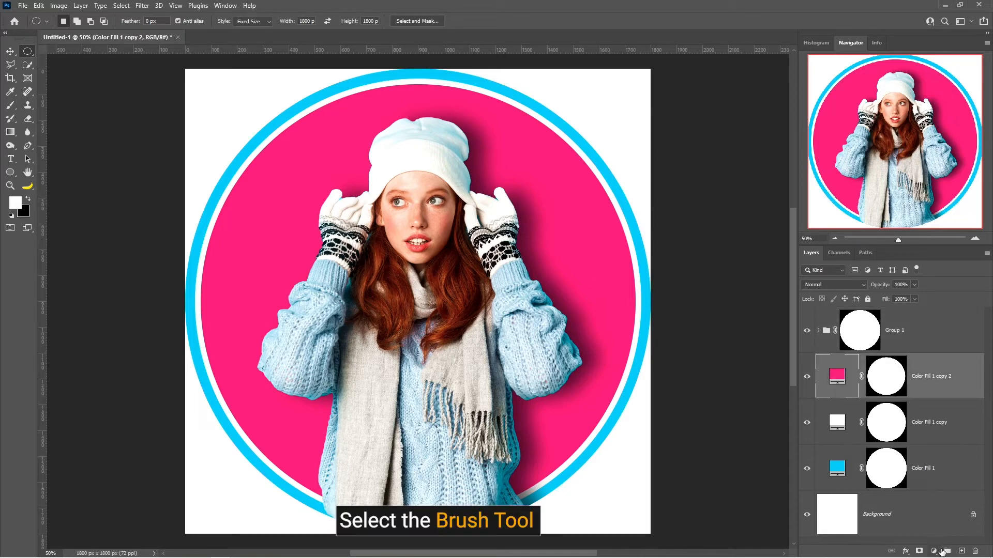
pyautogui.click(961, 552)
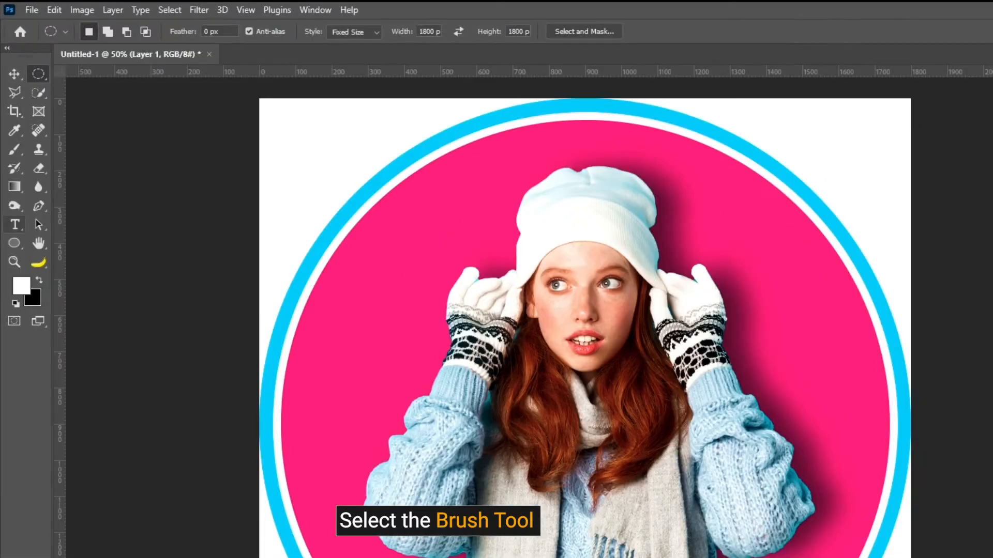
pyautogui.click(12, 151)
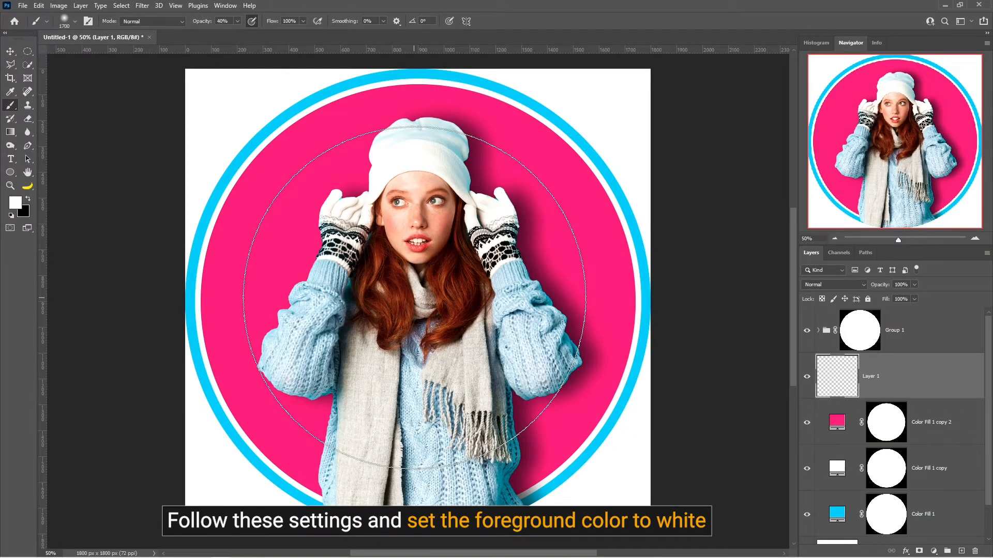
pyautogui.click(414, 297)
pyautogui.click(414, 298)
pyautogui.click(414, 297)
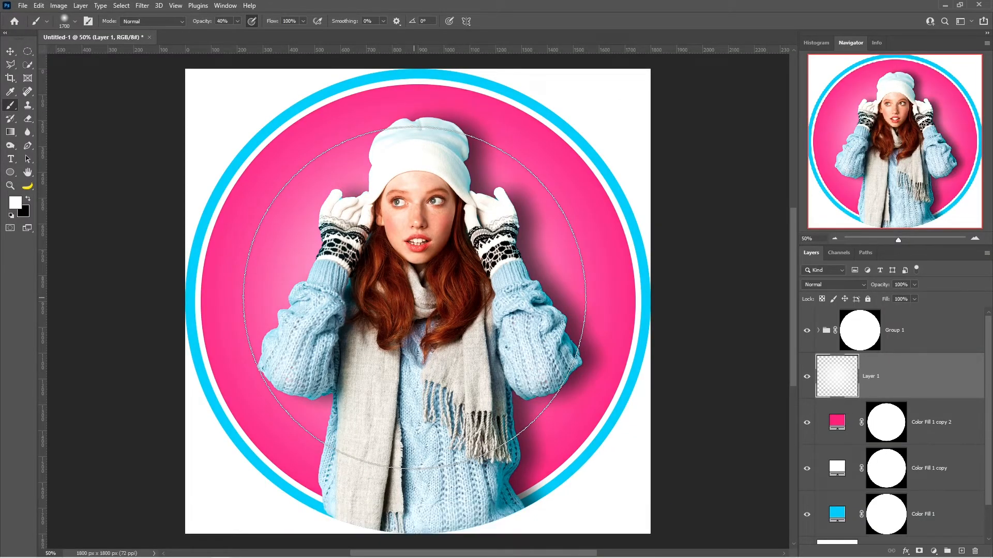
# Clip the white glow layer to the pink circle
pyautogui.press('v')
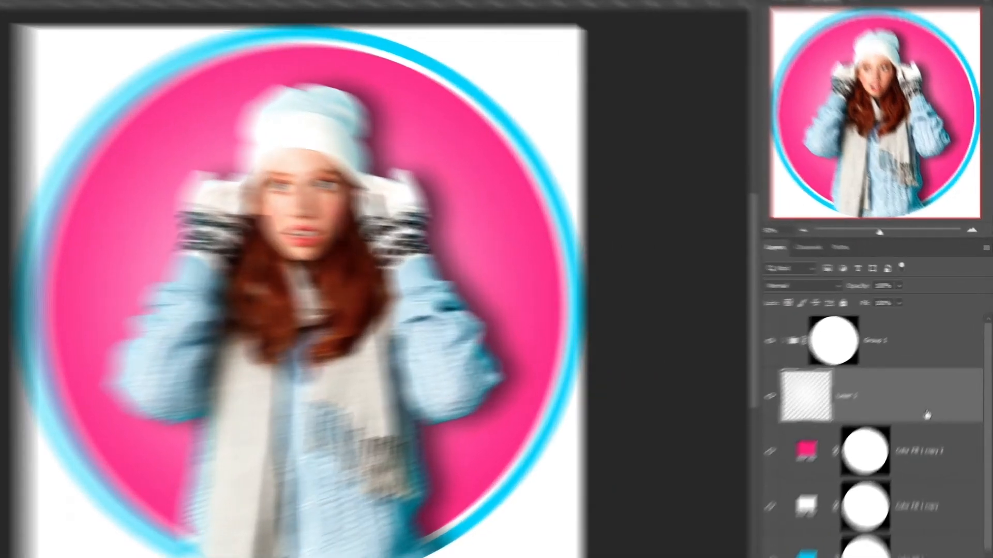
pyautogui.rightClick(939, 388)
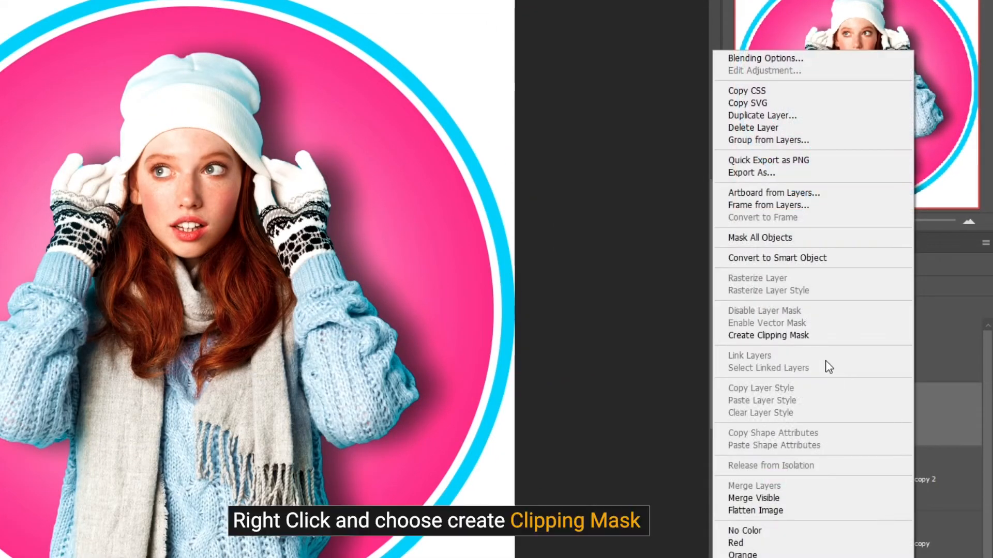
pyautogui.click(808, 337)
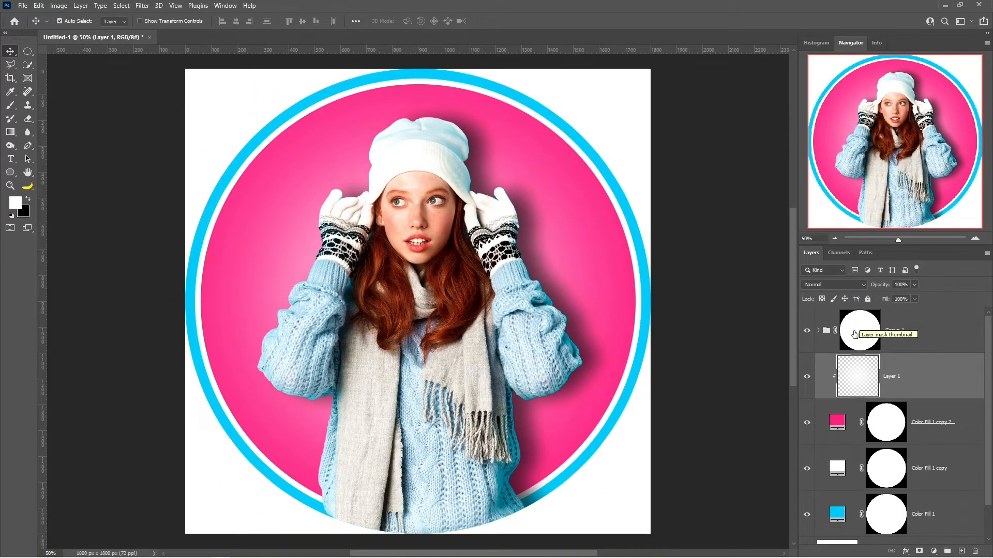
# Add a drop shadow effect to the white circle's color fill layer and open the effect's settings
pyautogui.click(955, 468)
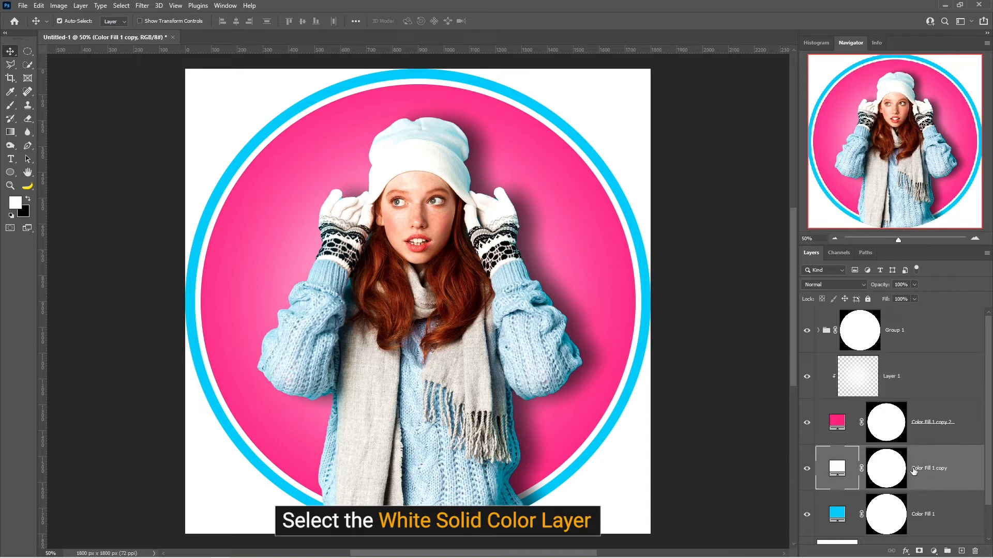
pyautogui.click(906, 552)
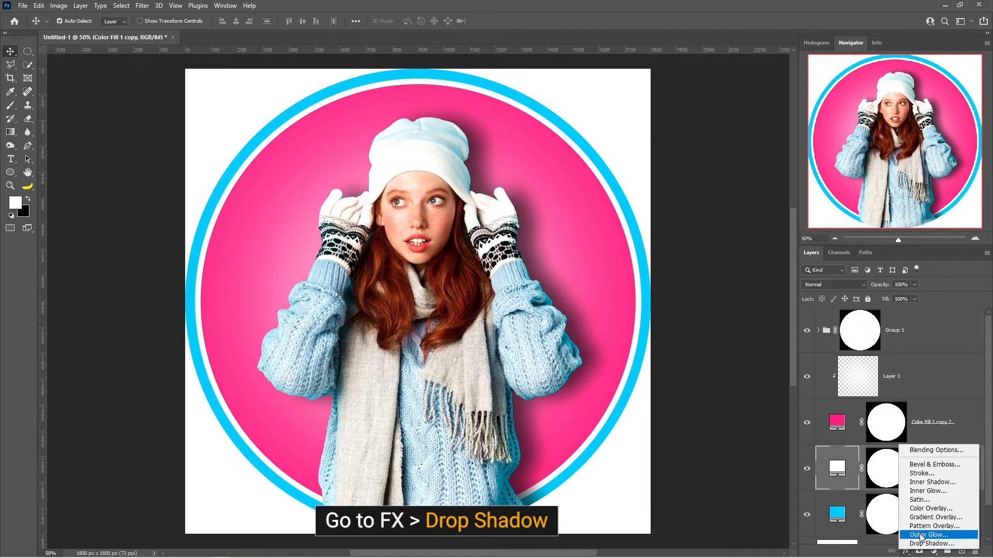
pyautogui.click(926, 450)
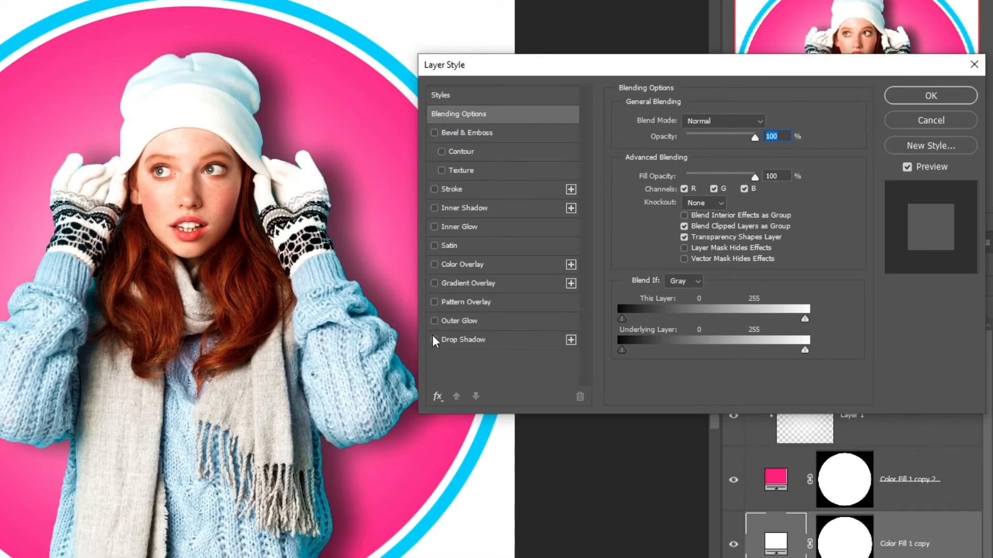
pyautogui.click(434, 341)
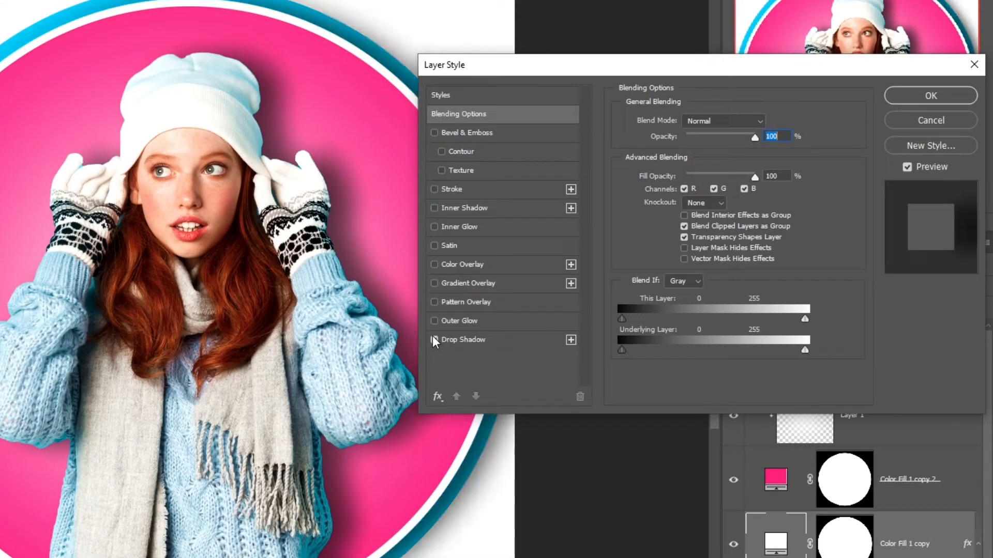
pyautogui.click(513, 339)
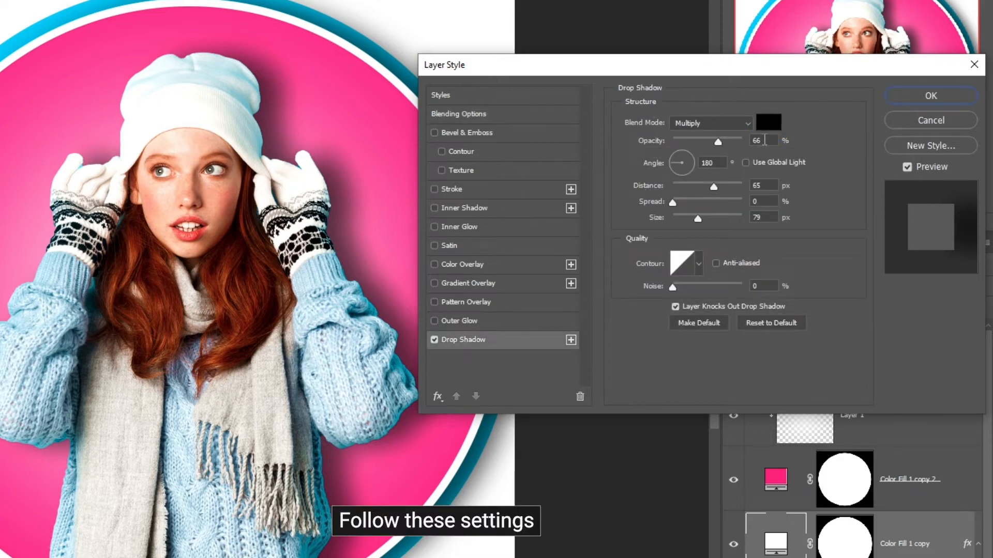
# Set the white circle's drop shadow to 35% opacity and a 120° angle, apply it, and compare with the shadow hidden
pyautogui.moveTo(765, 140); pyautogui.dragTo(736, 141)
pyautogui.write('35')
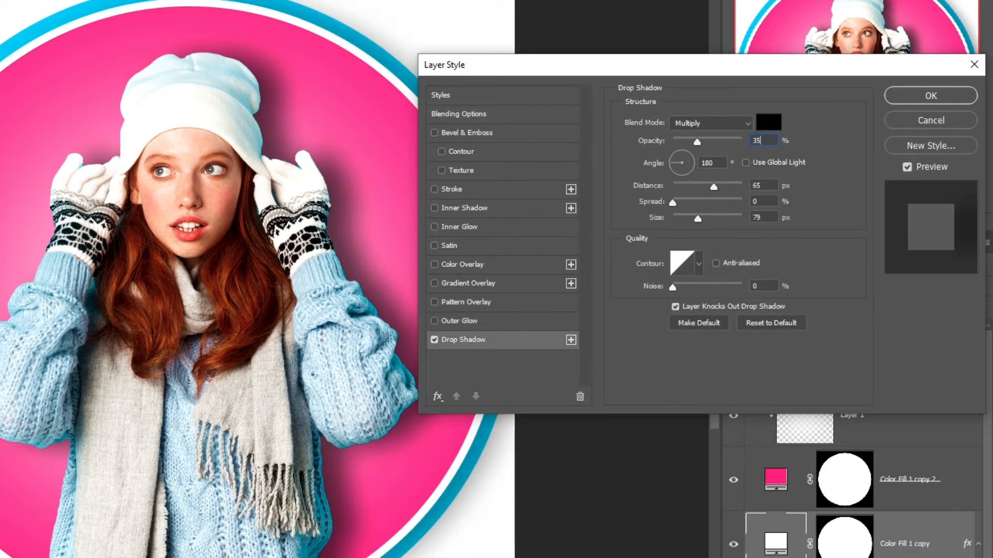
pyautogui.press('Tab')
pyautogui.write('12')
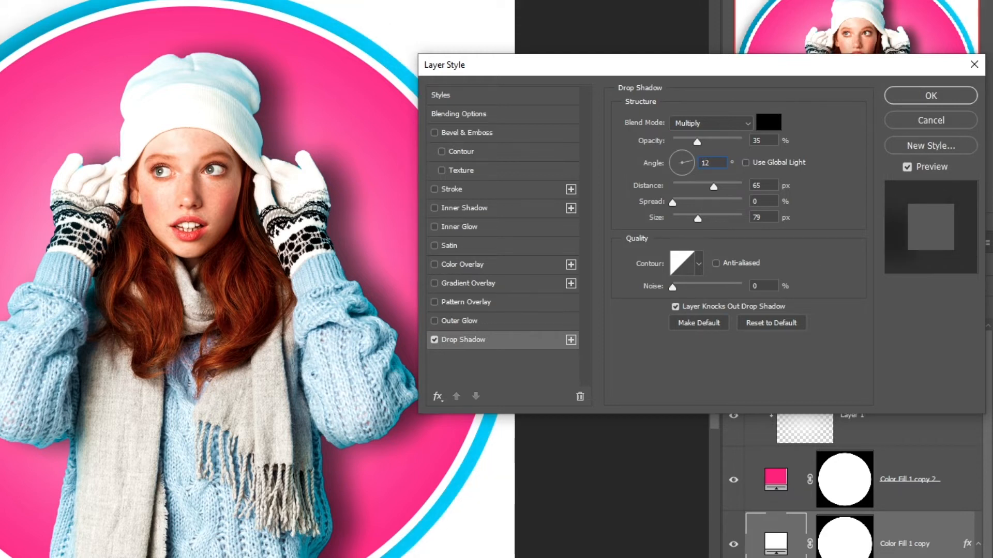
pyautogui.write('0')
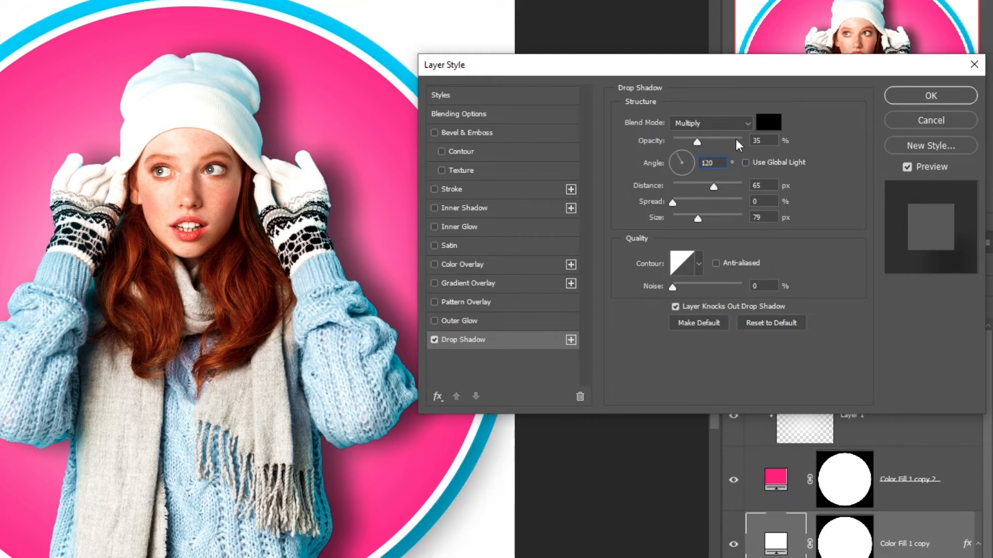
pyautogui.click(855, 171)
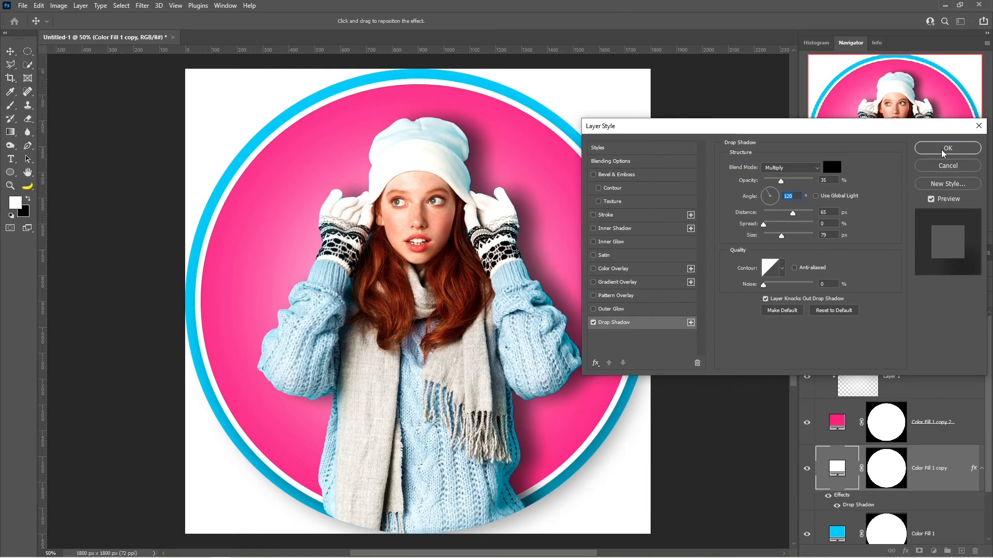
pyautogui.click(941, 150)
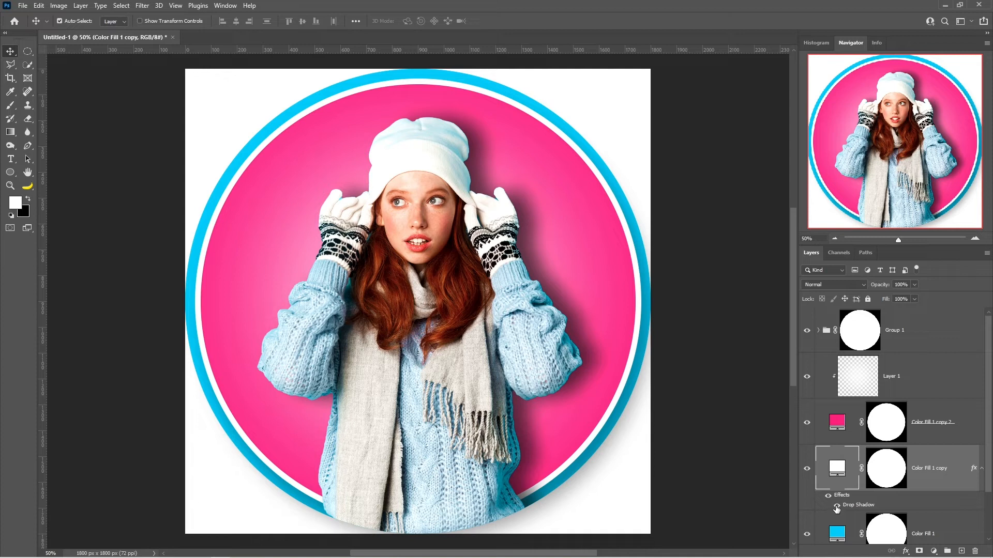
pyautogui.click(836, 507)
pyautogui.click(836, 507)
# Add an inner glow effect to the pink circle's color fill layer and open the effect's settings
pyautogui.click(919, 414)
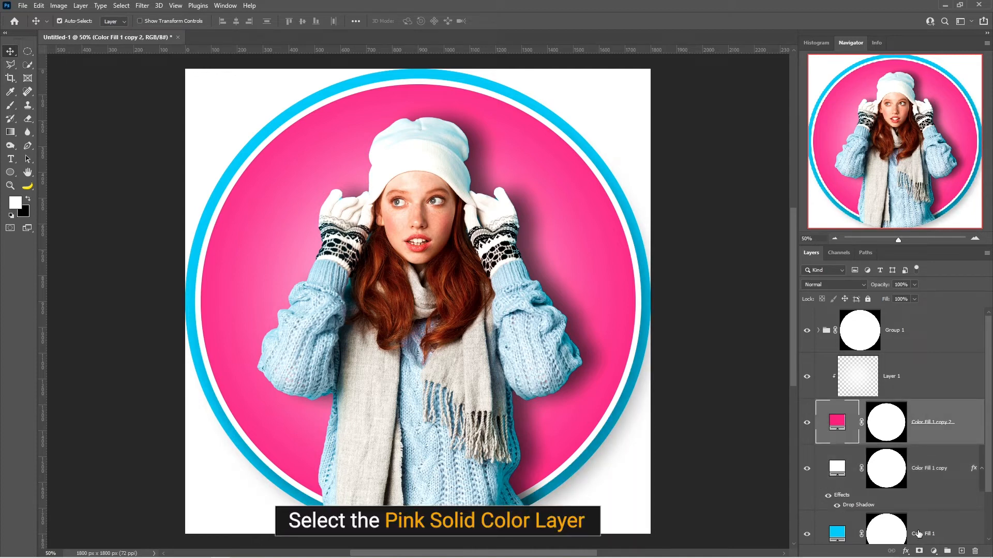
pyautogui.click(906, 551)
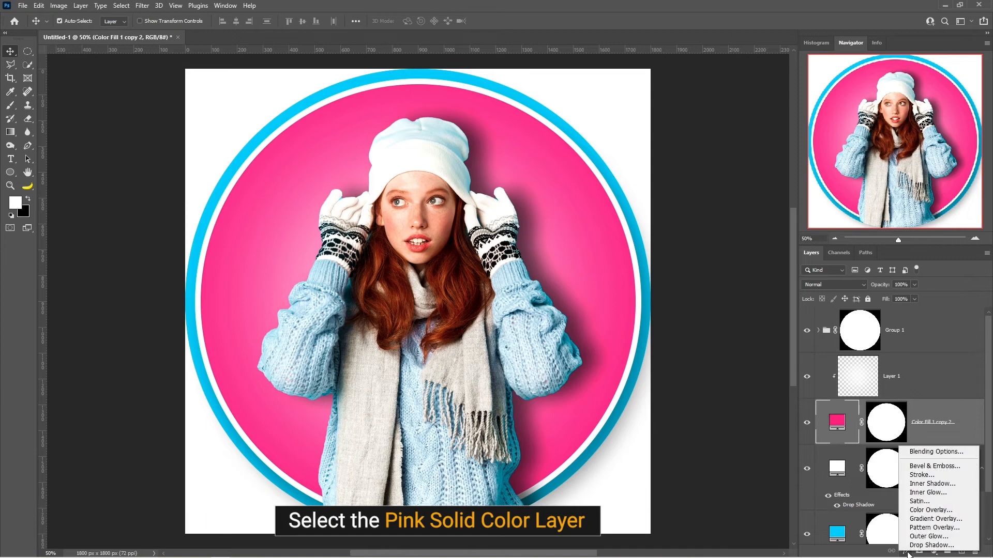
pyautogui.click(915, 454)
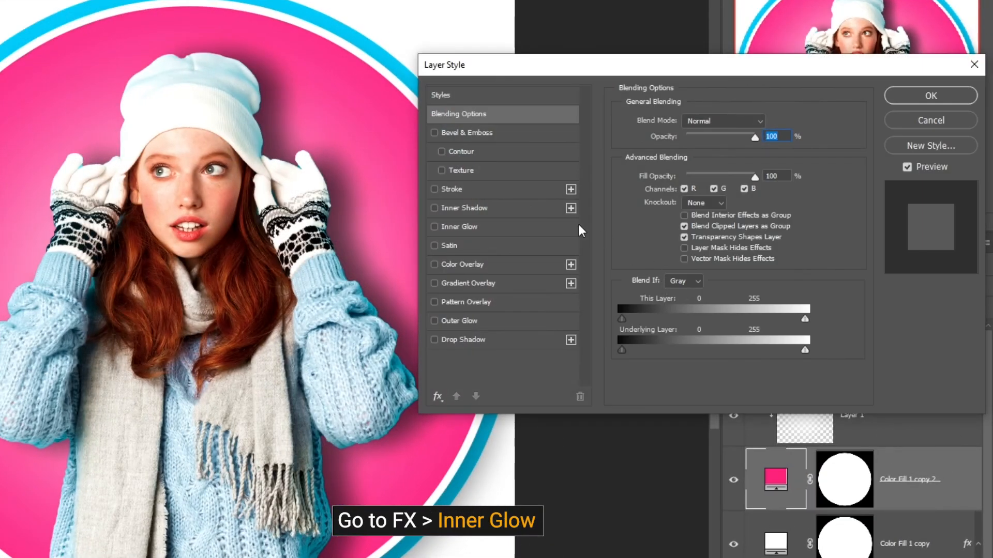
pyautogui.click(433, 226)
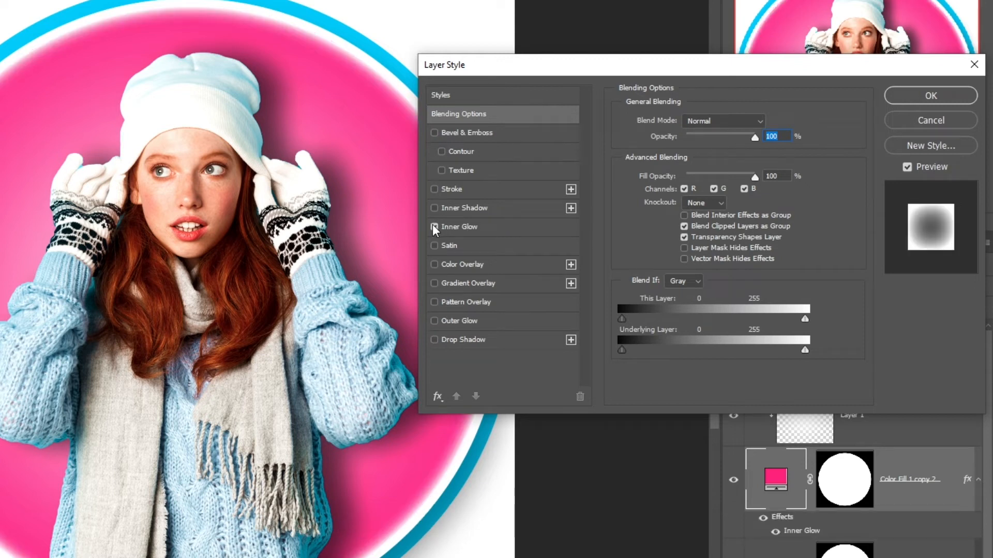
pyautogui.click(503, 228)
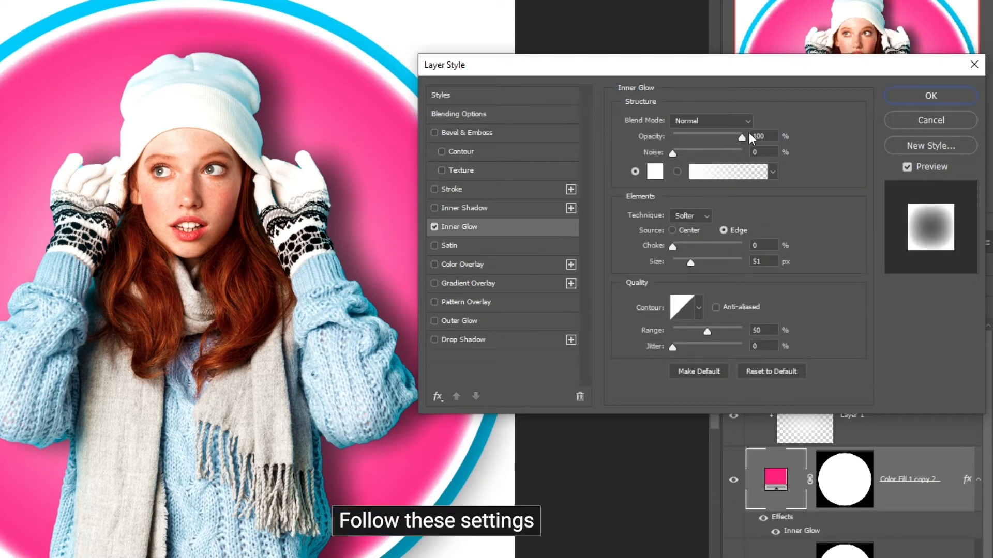
# Keep the inner glow in Normal mode with white (ffffff) as its color, apply it, and compare with the glow hidden
pyautogui.click(740, 119)
pyautogui.click(713, 125)
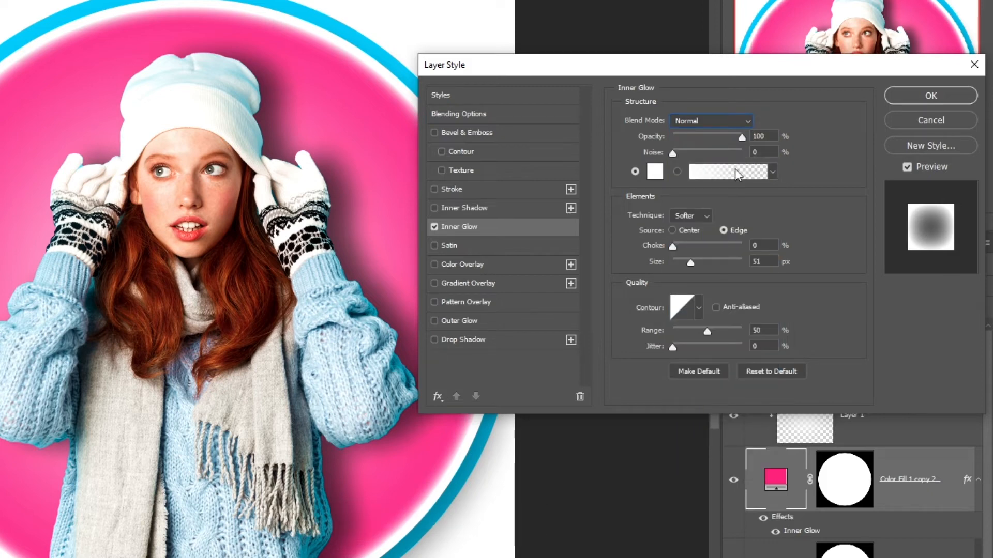
pyautogui.click(654, 172)
pyautogui.click(655, 171)
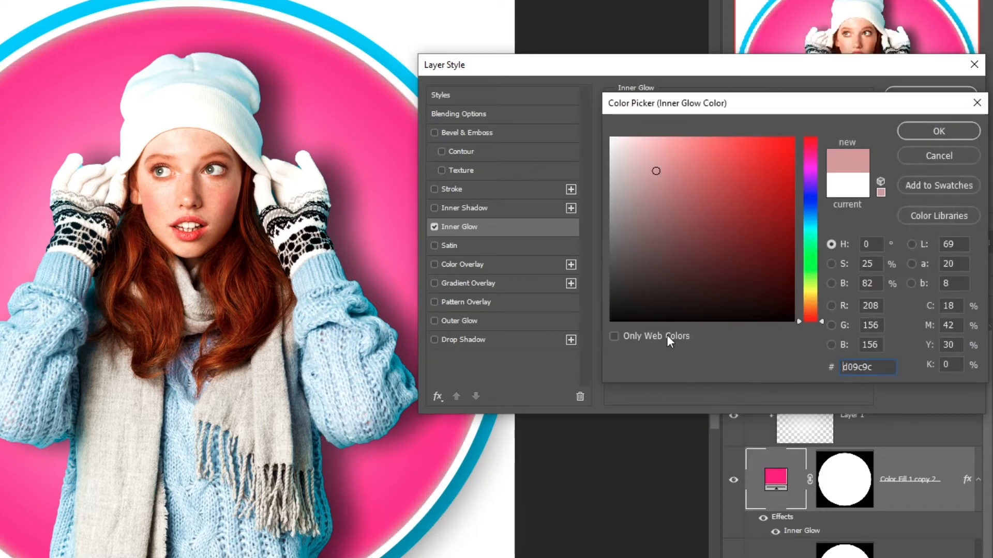
pyautogui.moveTo(656, 170); pyautogui.dragTo(611, 138)
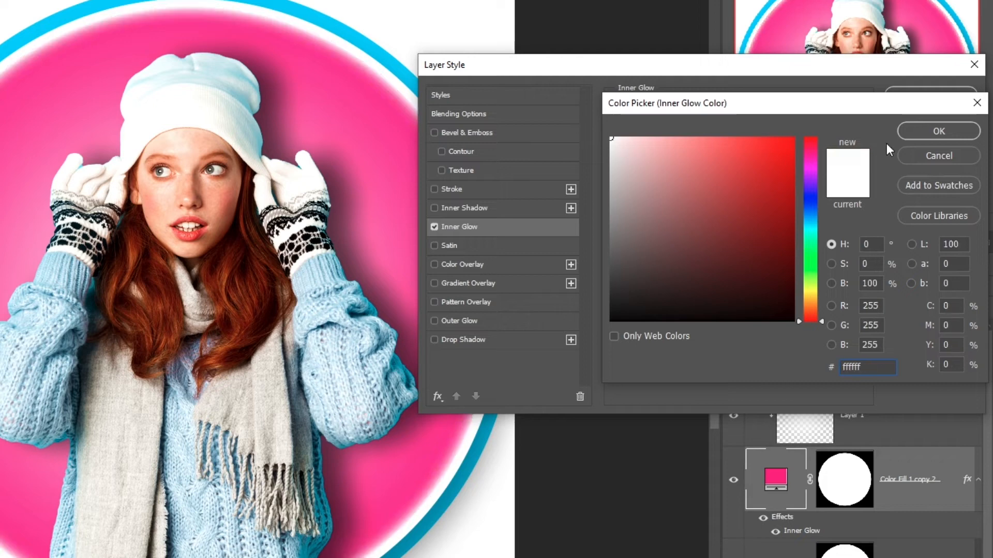
pyautogui.click(929, 131)
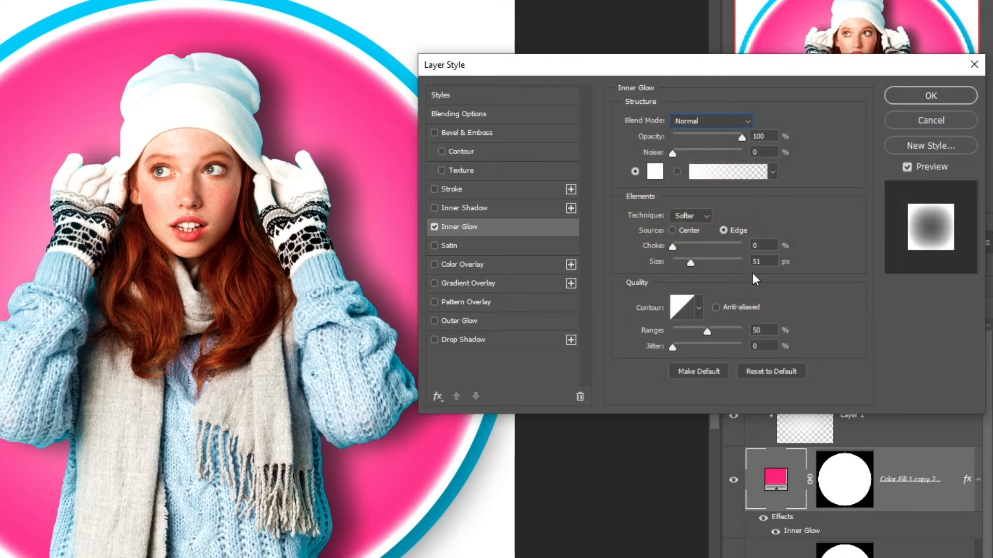
pyautogui.click(909, 96)
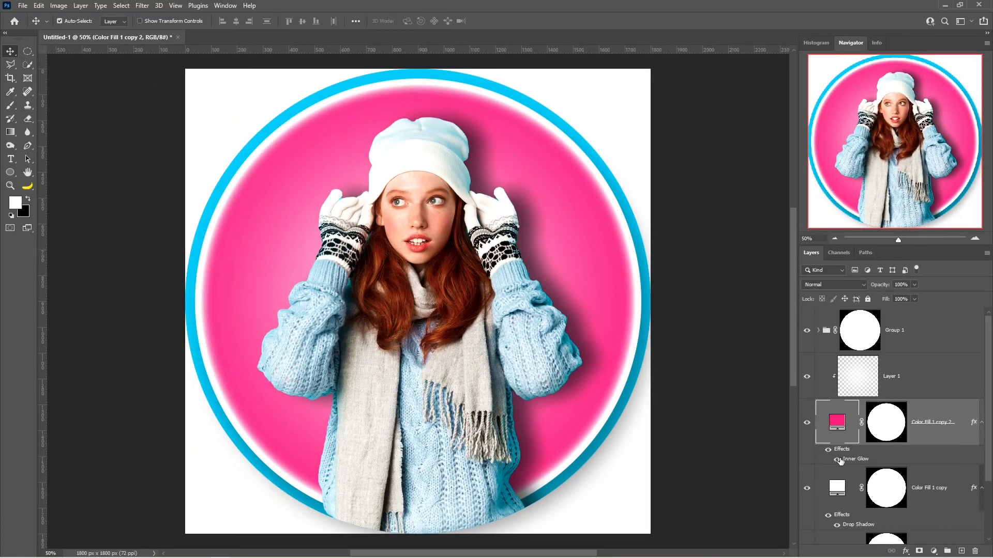
pyautogui.click(838, 460)
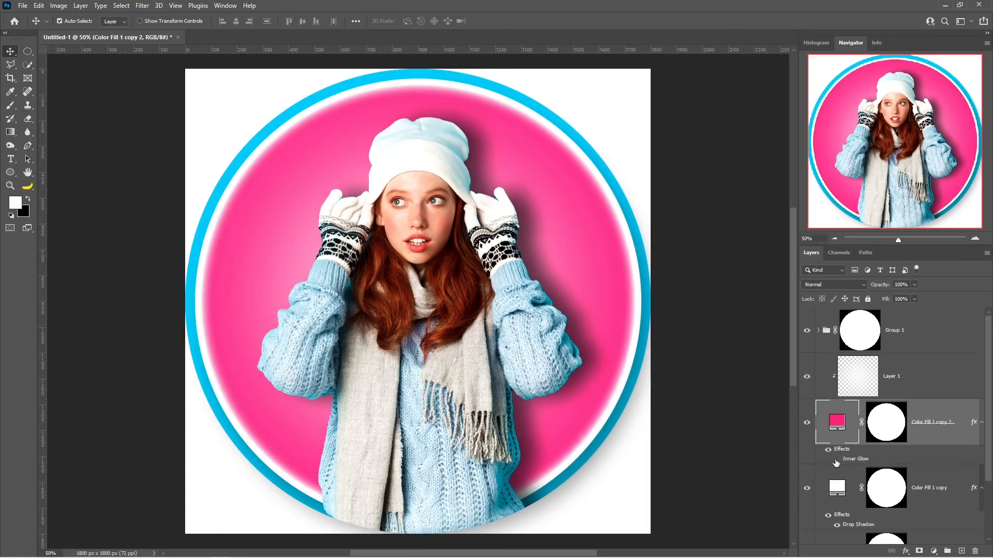
pyautogui.click(836, 460)
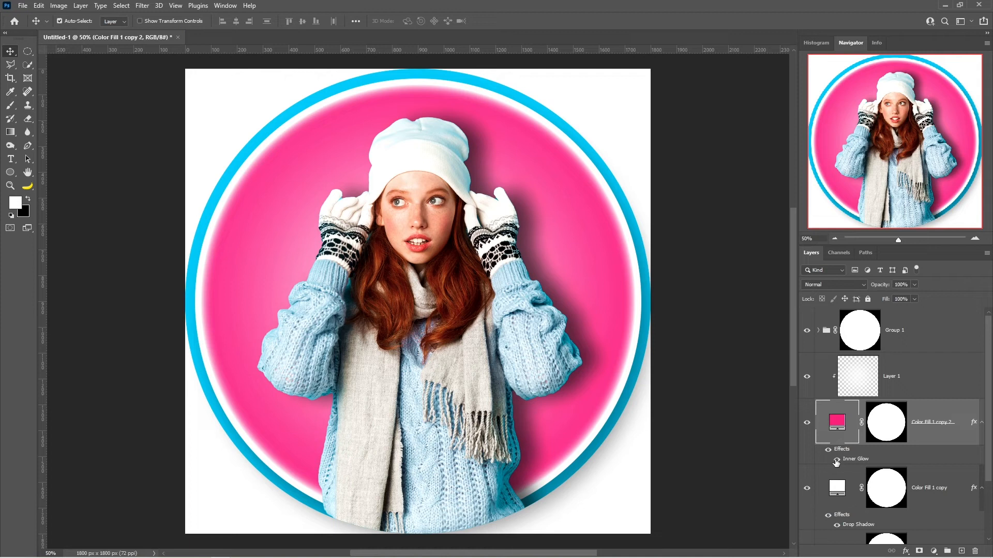
# Scale the cut-out woman up proportionally about her center to about 121%, and apply the transformation
pyautogui.click(459, 312)
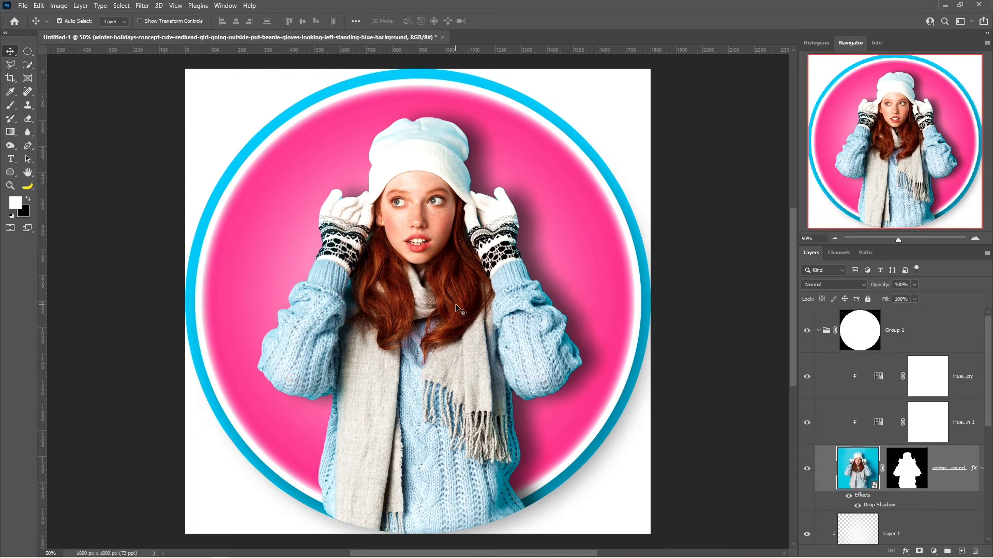
pyautogui.hotkey('ctrl', 't')
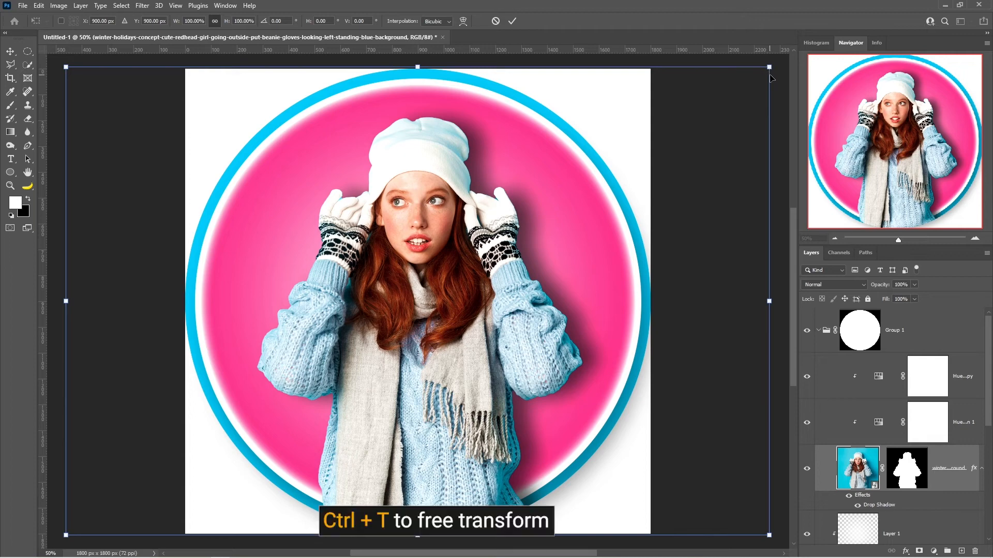
pyautogui.hotkey('ctrl', '-')
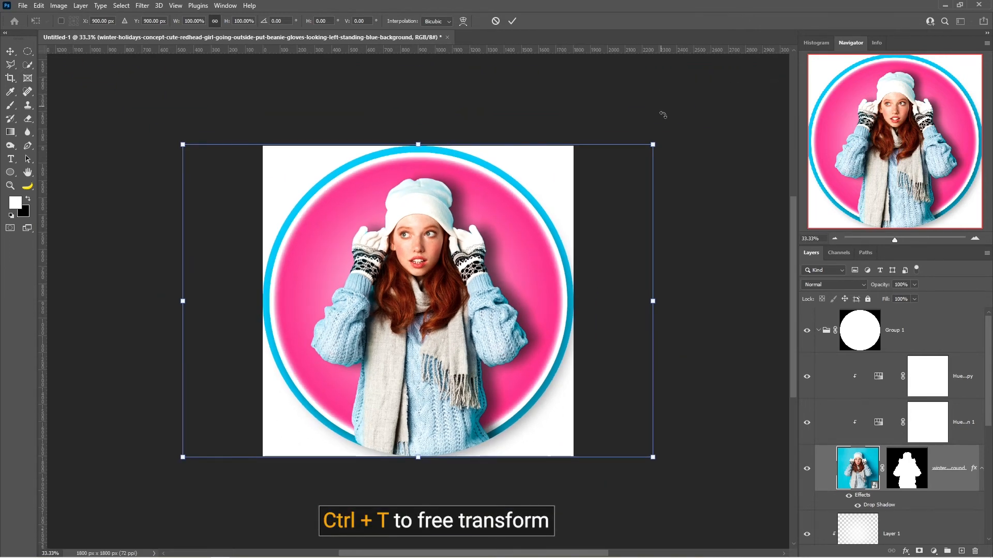
pyautogui.moveTo(653, 144); pyautogui.dragTo(698, 106)
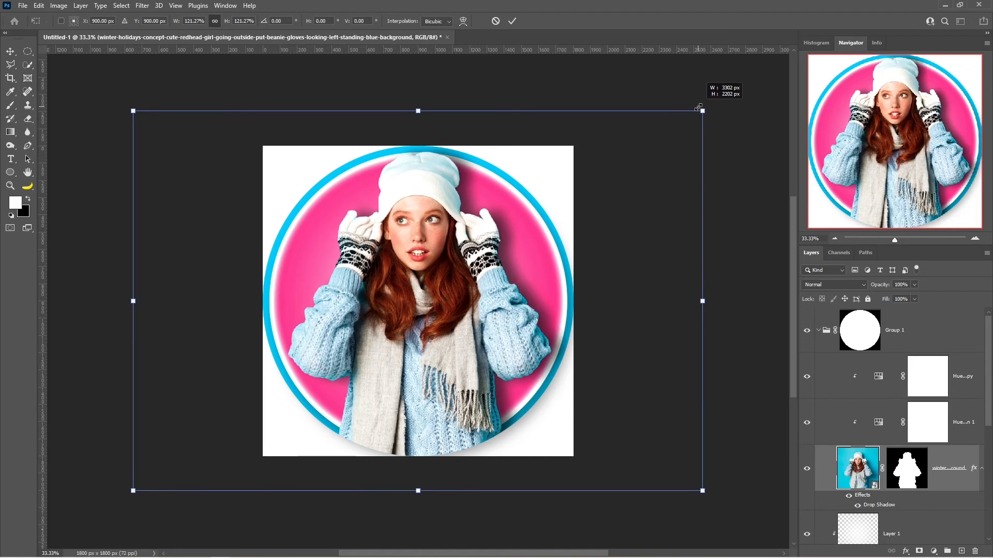
pyautogui.click(512, 20)
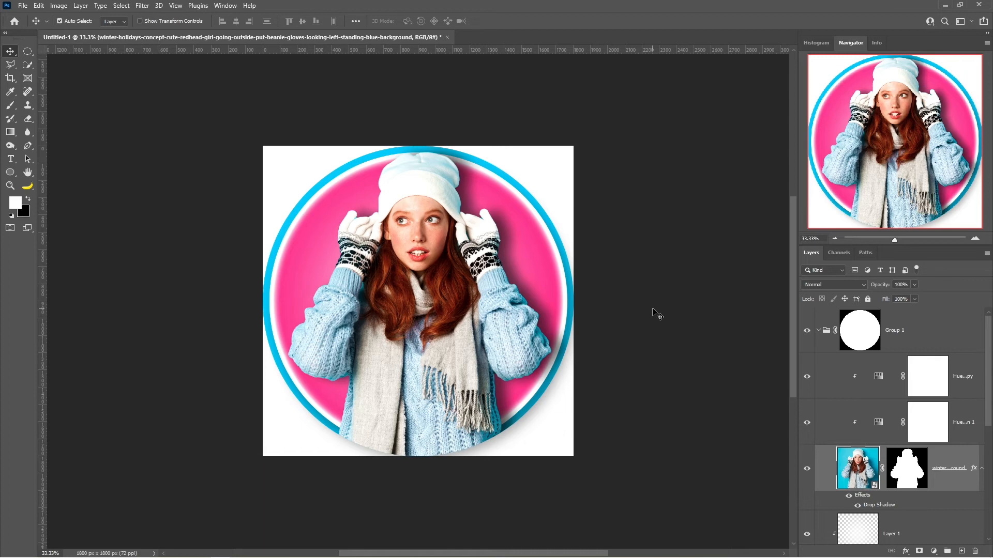
# Try a magenta fill (e400ff) for the pink circle and a purple one for the outer blue ring, cancelling both color changes
pyautogui.scroll(-5, 866, 434)
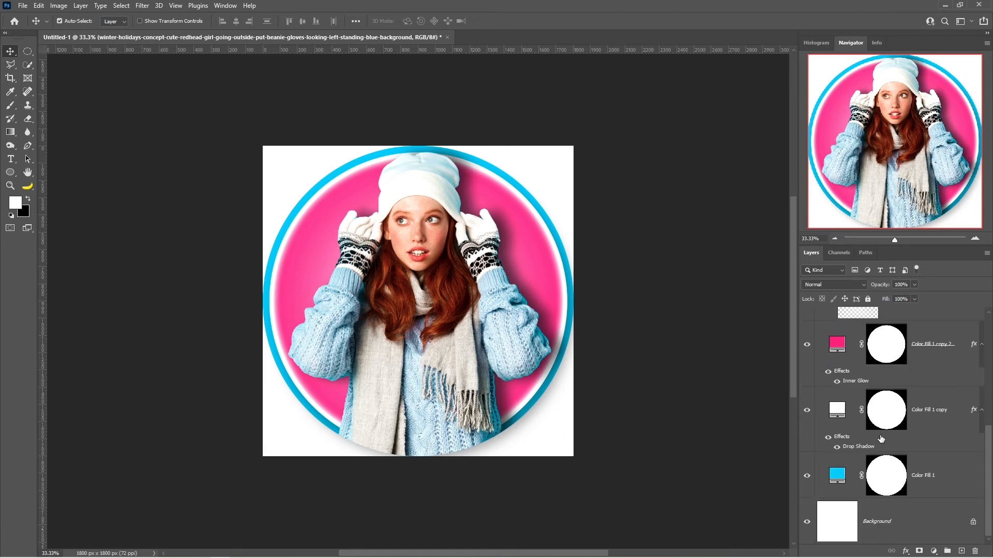
pyautogui.doubleClick(838, 349)
pyautogui.moveTo(862, 202)
pyautogui.mouseDown()
pyautogui.moveTo(862, 265)
pyautogui.moveTo(859, 202)
pyautogui.mouseUp()
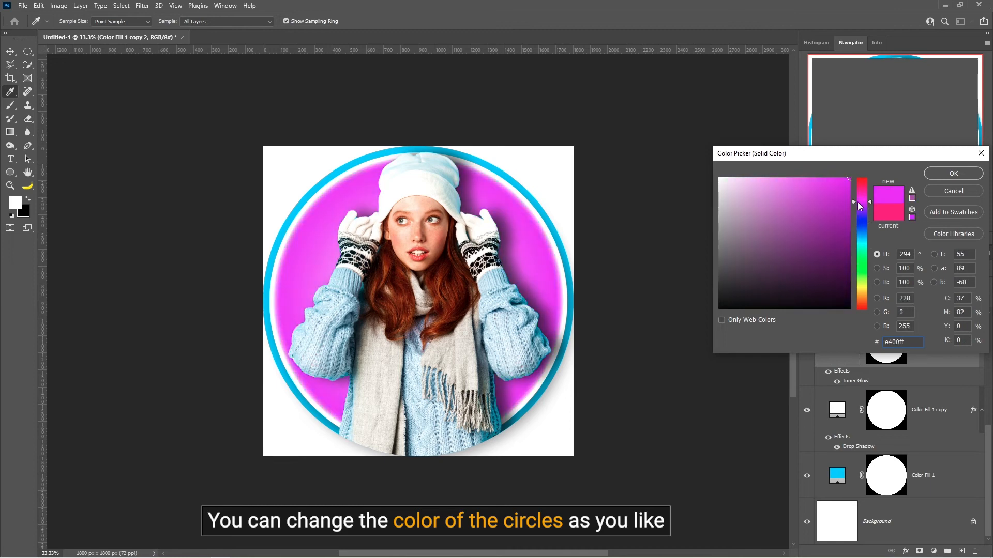
pyautogui.click(953, 190)
pyautogui.doubleClick(837, 481)
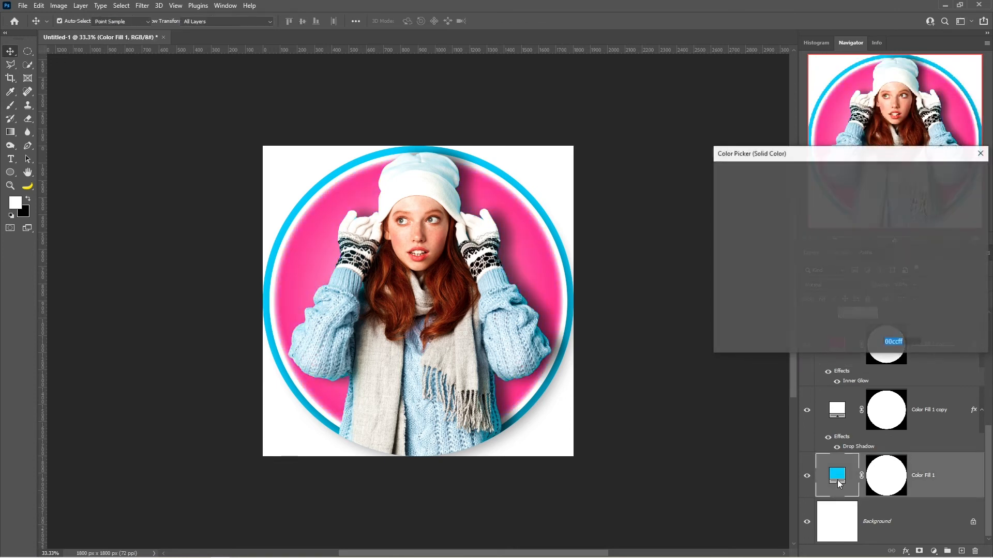
pyautogui.moveTo(867, 243); pyautogui.dragTo(857, 197)
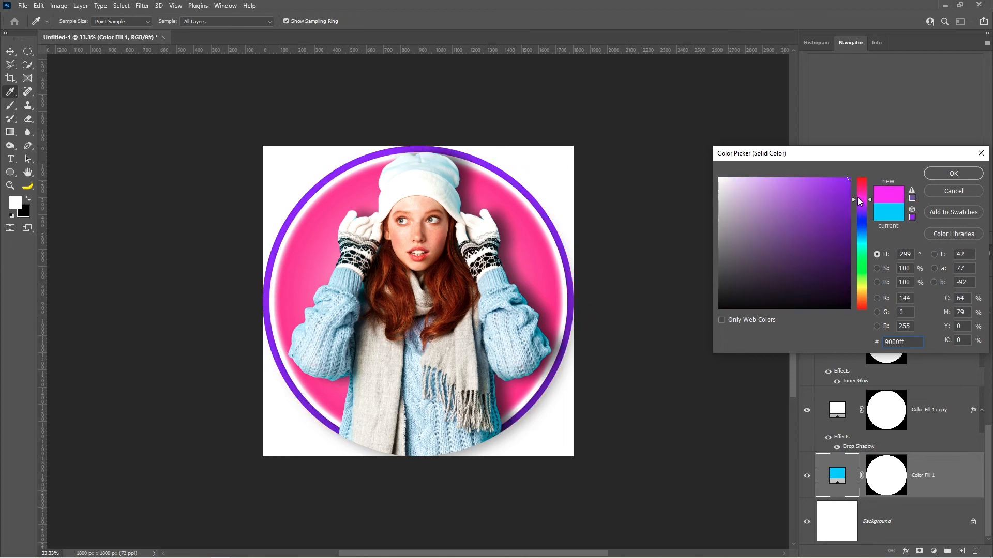
pyautogui.click(942, 190)
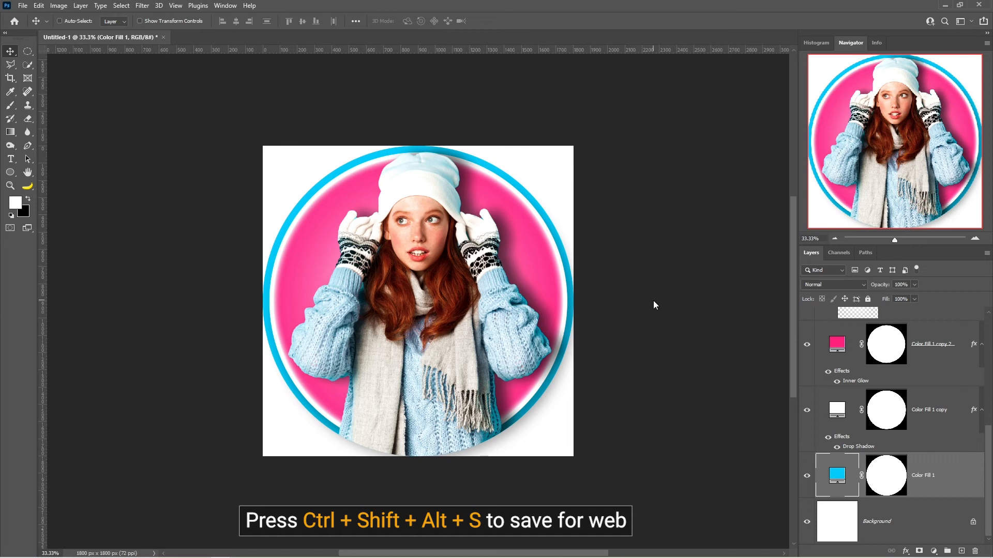
# Set up a Save for Web export with the PNG-24 preset and format, previewed at 50%, and close the export dialog
pyautogui.hotkey('ctrl', 'shift', 'alt', 's')
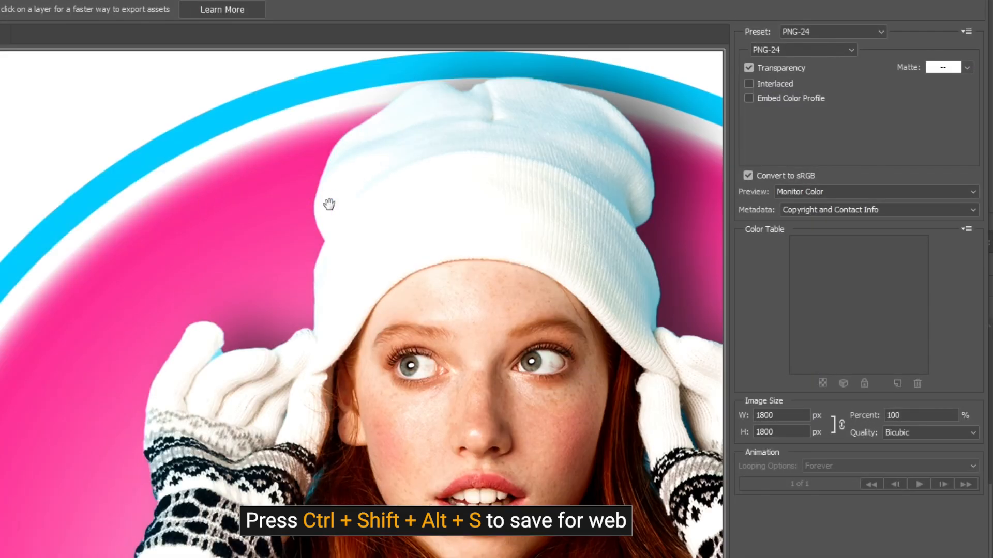
pyautogui.rightClick(309, 191)
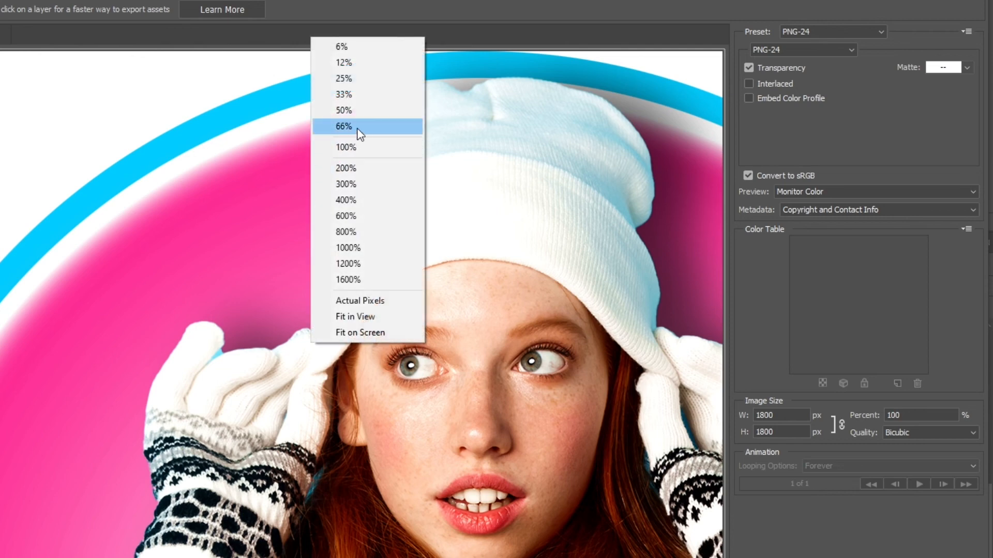
pyautogui.click(360, 111)
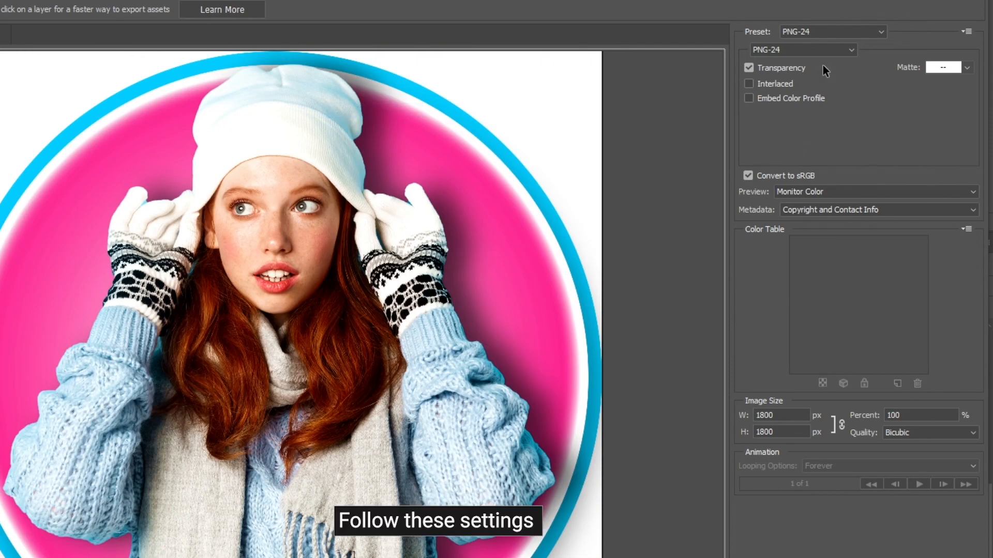
pyautogui.click(836, 25)
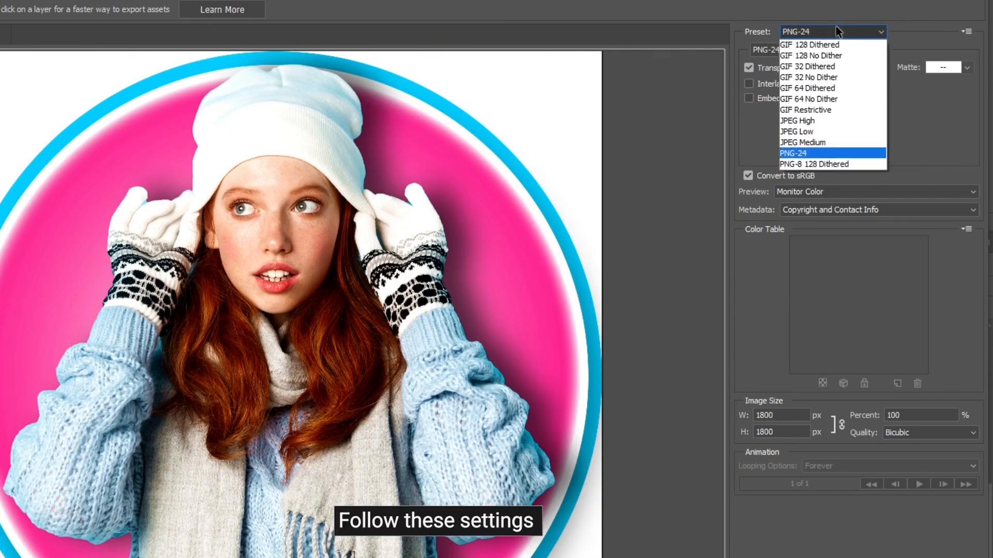
pyautogui.click(800, 147)
pyautogui.click(818, 52)
pyautogui.click(771, 95)
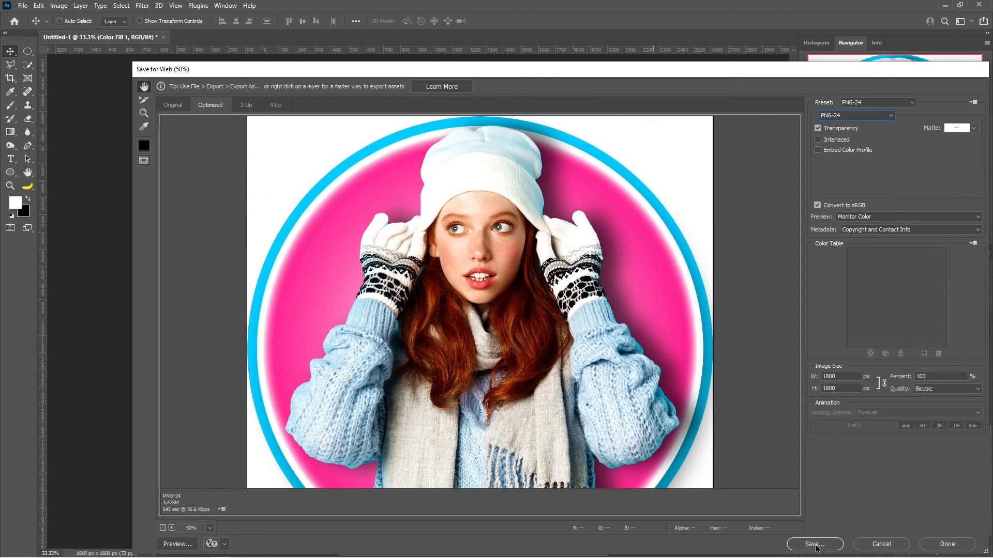
pyautogui.click(947, 548)
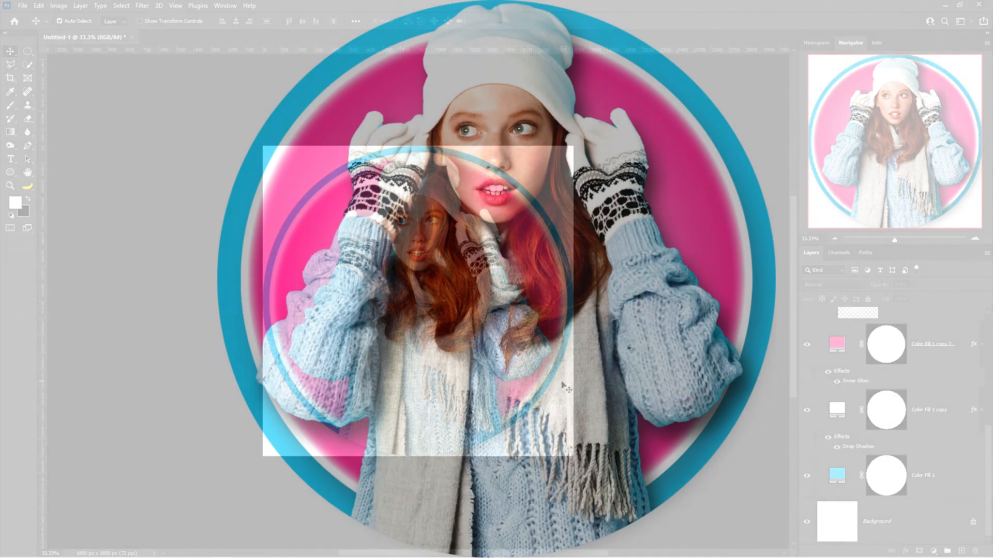